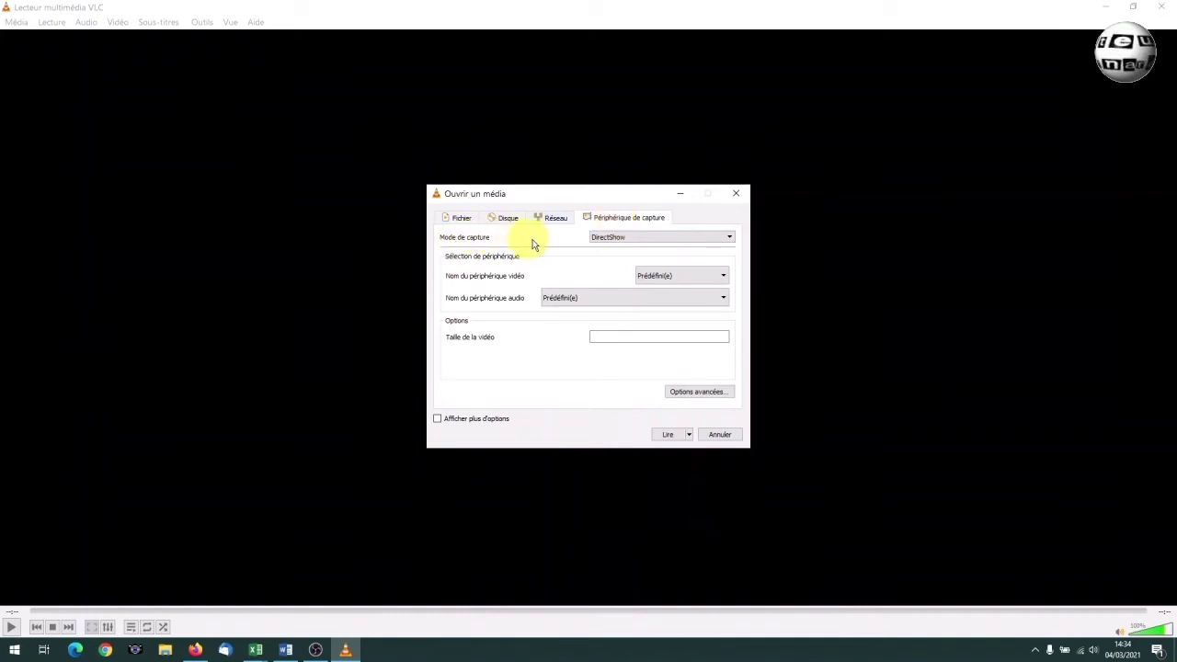
Step: Play the capture device in DirectShow mode with USB2.0 Grabber as the video device
left_click(728, 237)
left_click(729, 244)
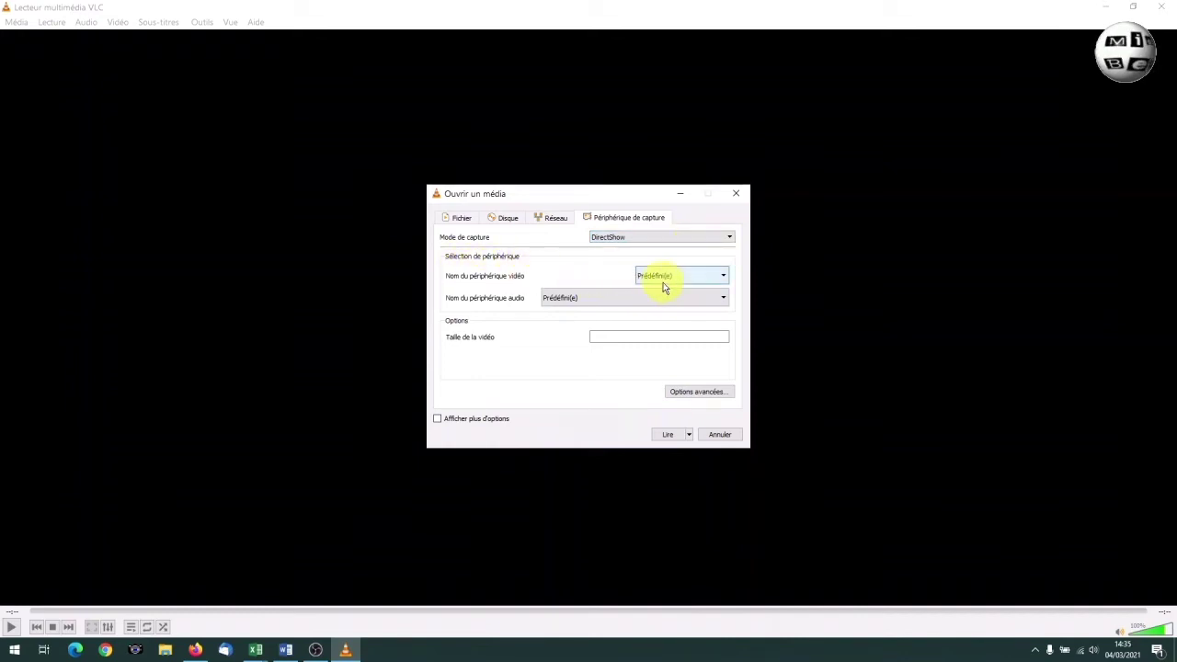
left_click(724, 277)
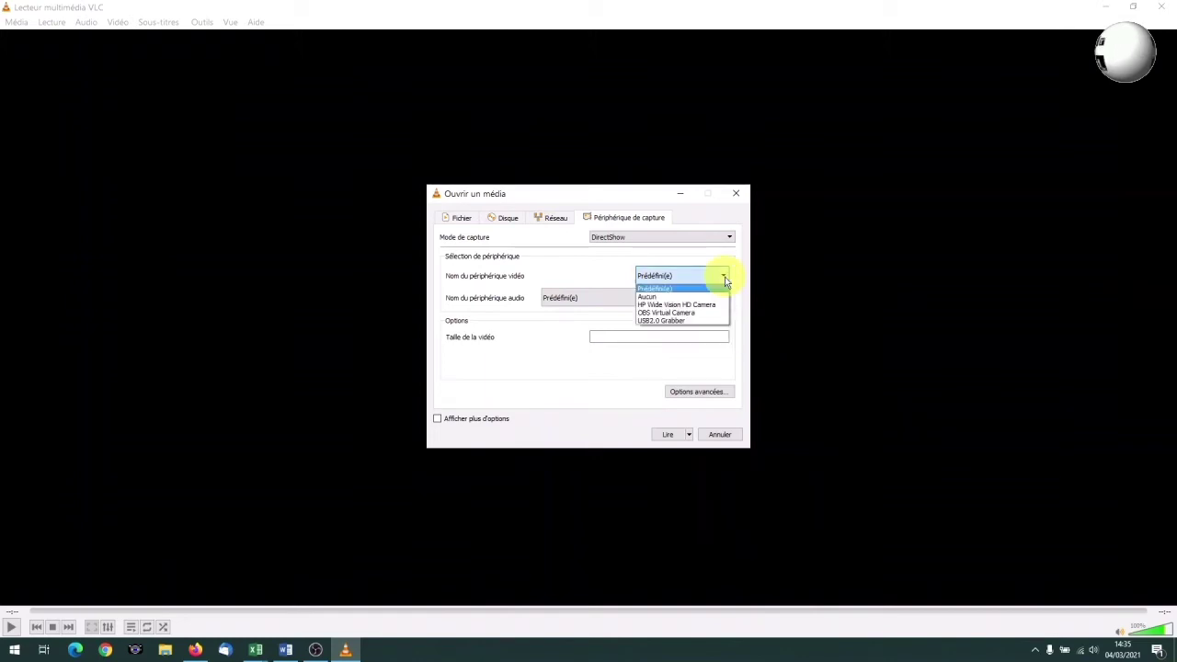
left_click(677, 321)
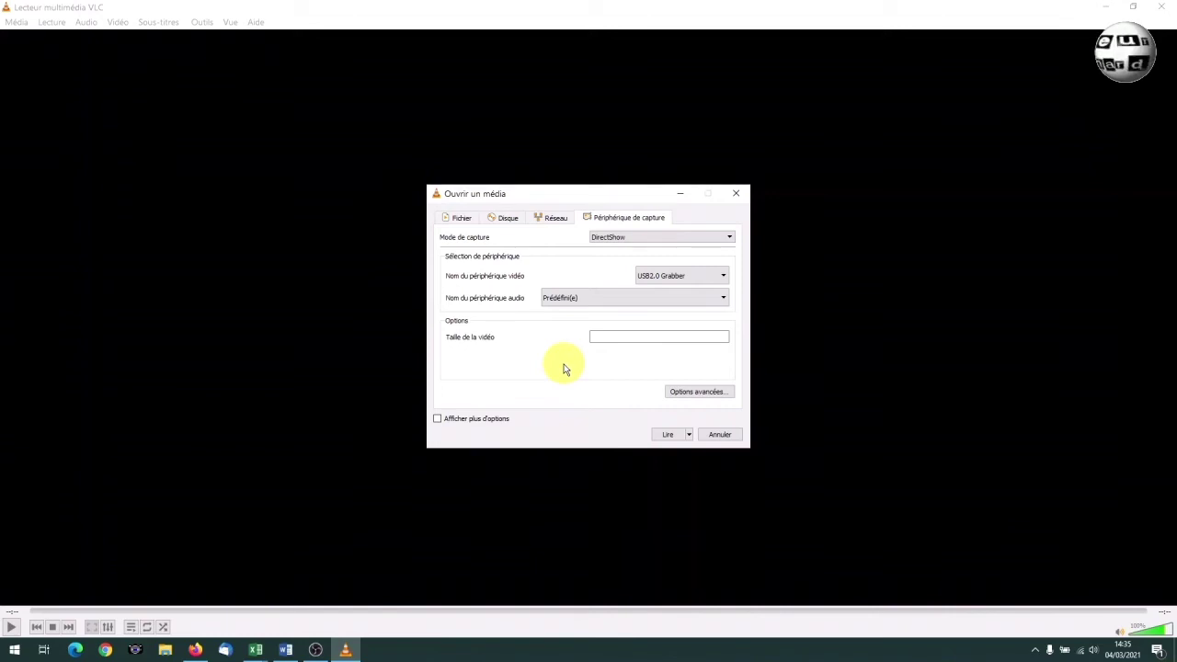
left_click(668, 436)
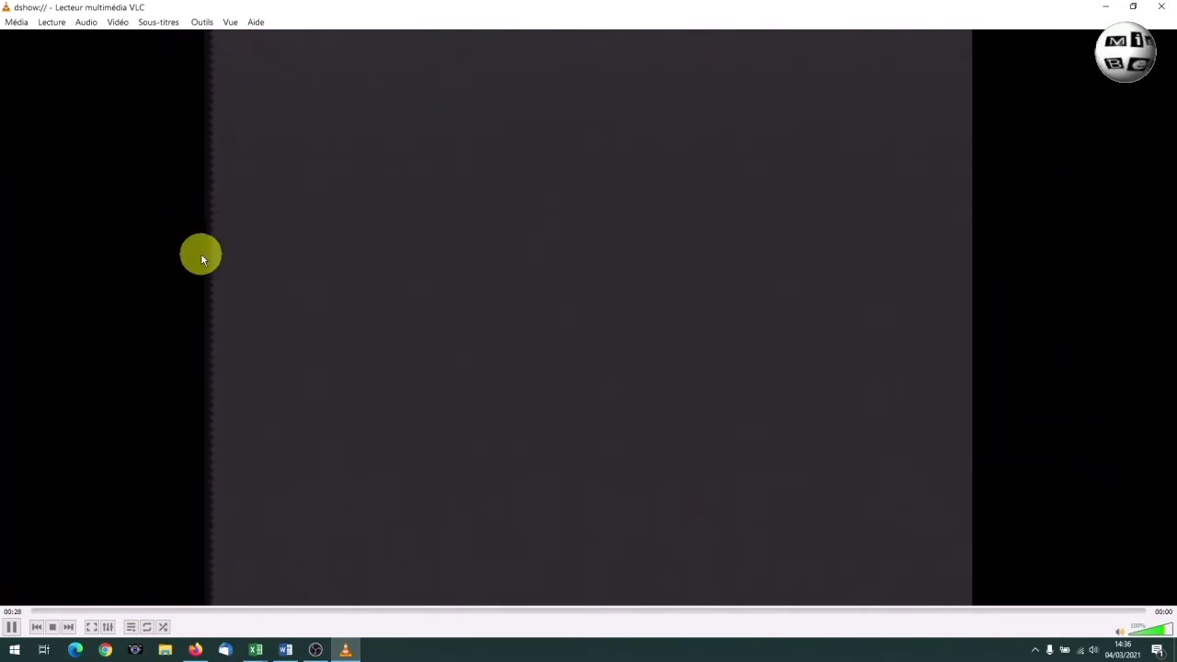
Step: Reopen the capture device, enable Propriétés du périphérique in its advanced options and play the stream
left_click(15, 22)
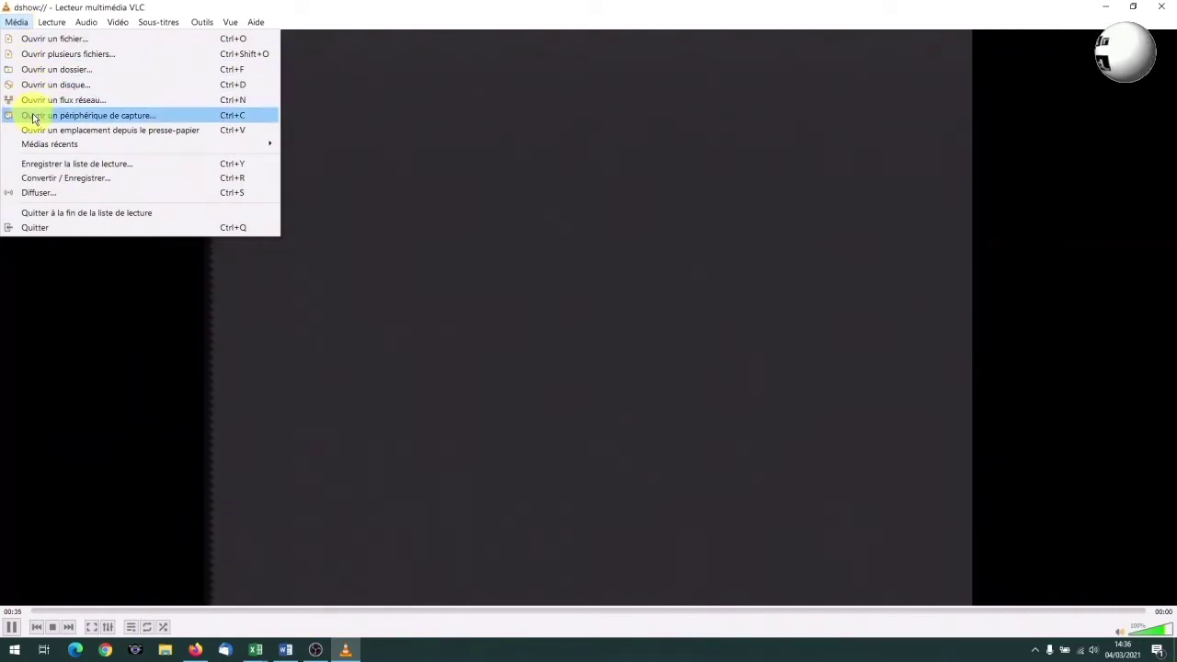
left_click(146, 122)
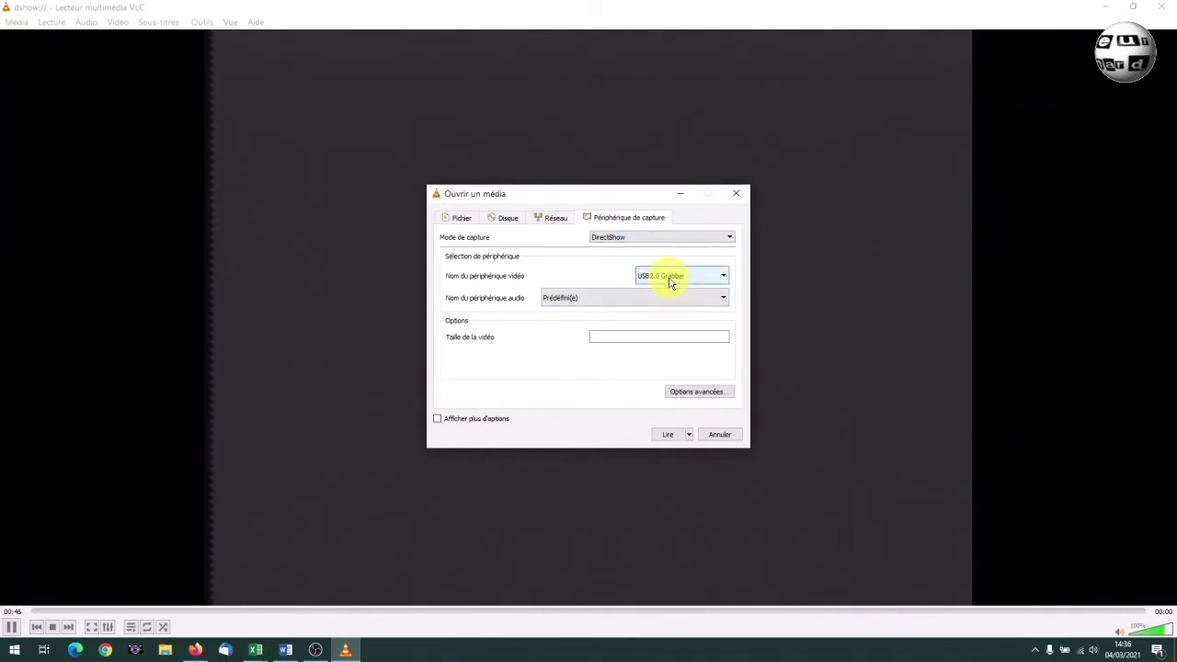
left_click(698, 393)
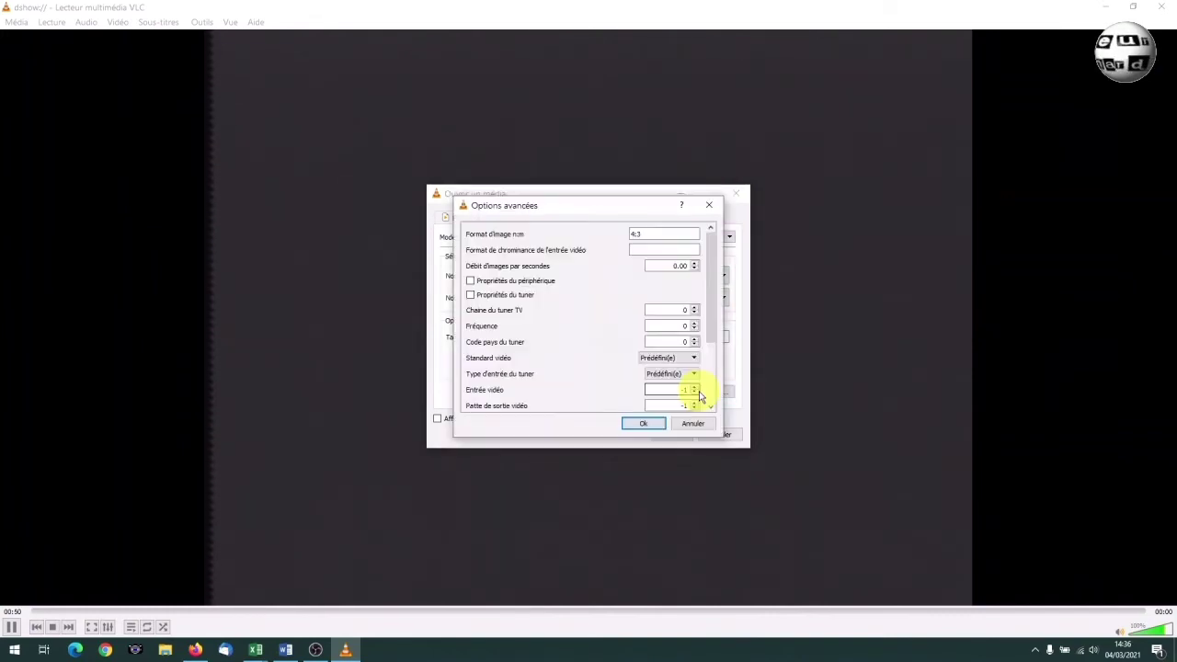
left_click(470, 282)
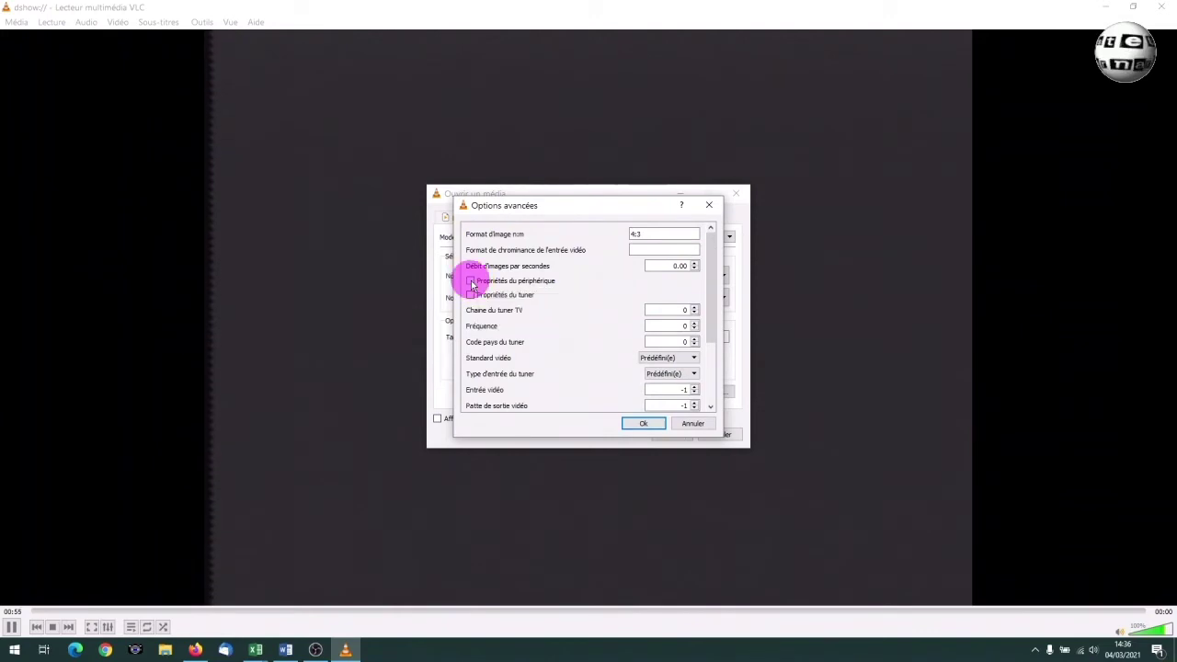
left_click(643, 424)
left_click(666, 436)
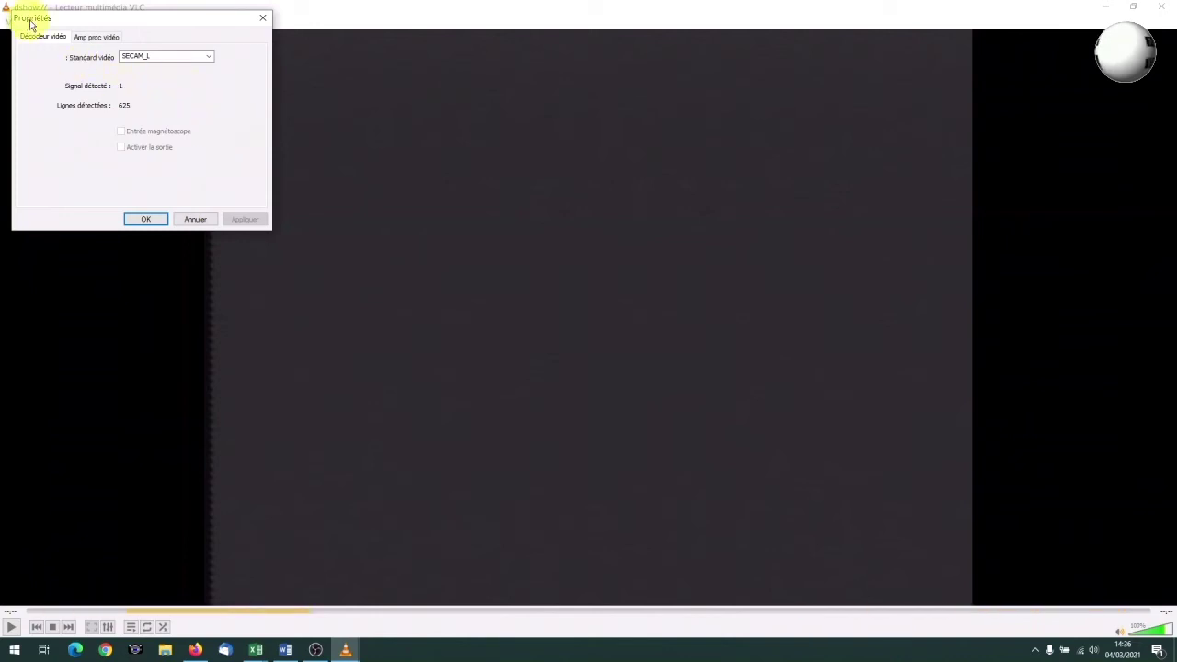
Step: Set the video decoder's standard to PAL_B, apply it and accept the stream format and audio mixer properties
left_click(146, 59)
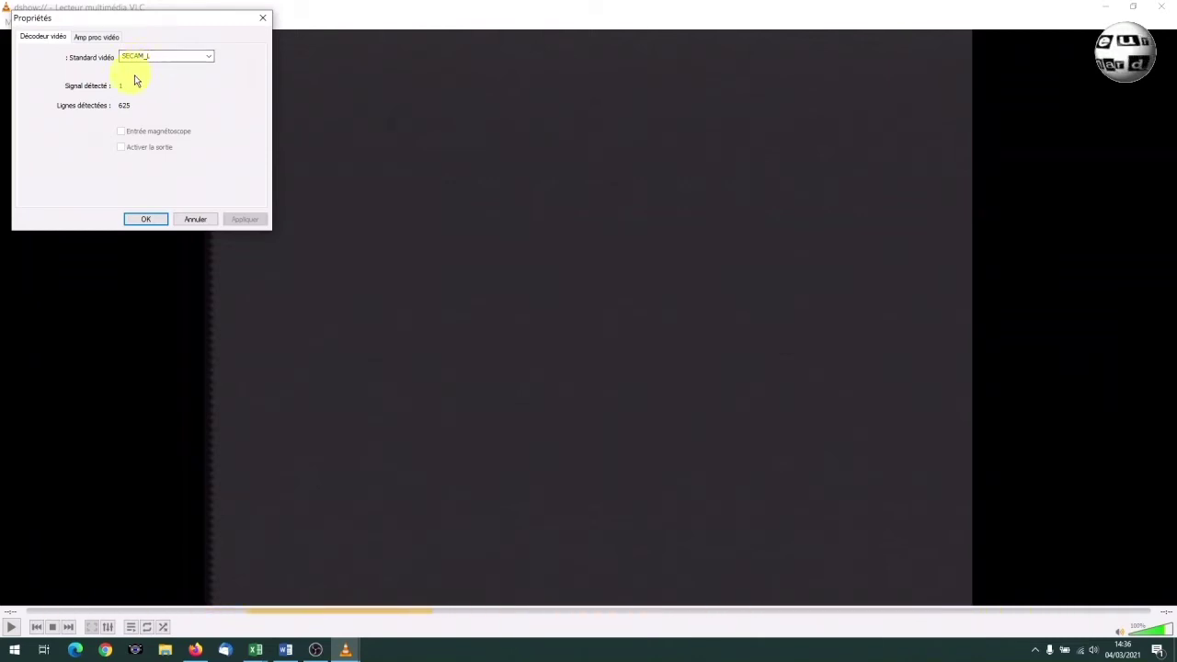
left_click(209, 59)
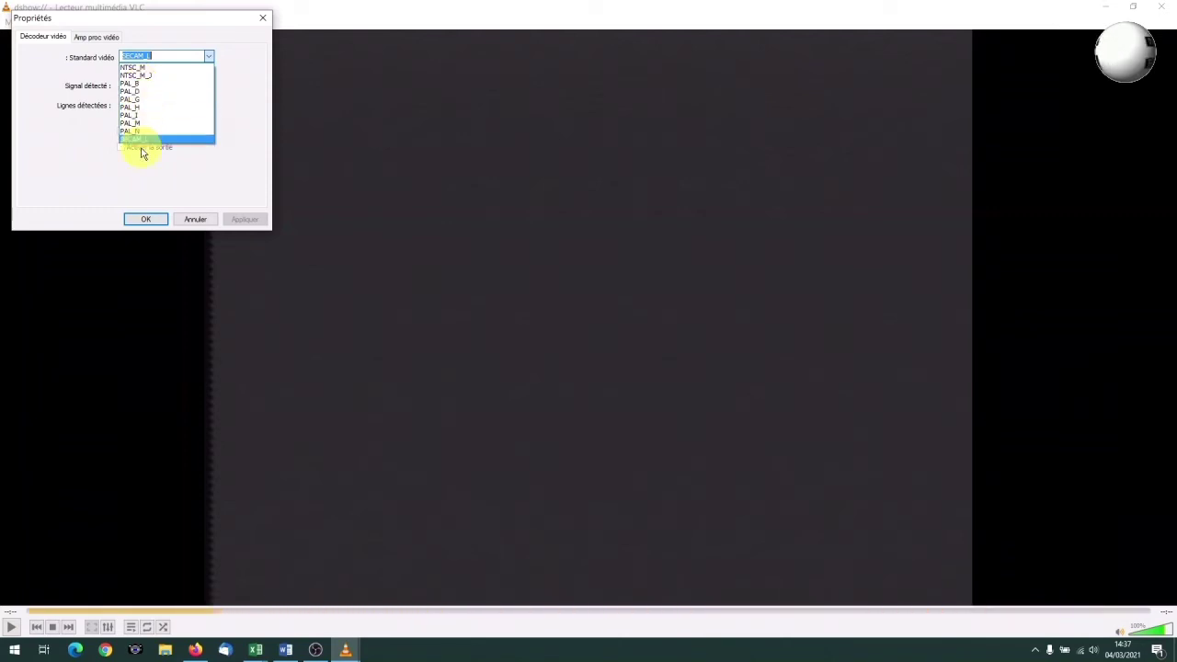
left_click(136, 88)
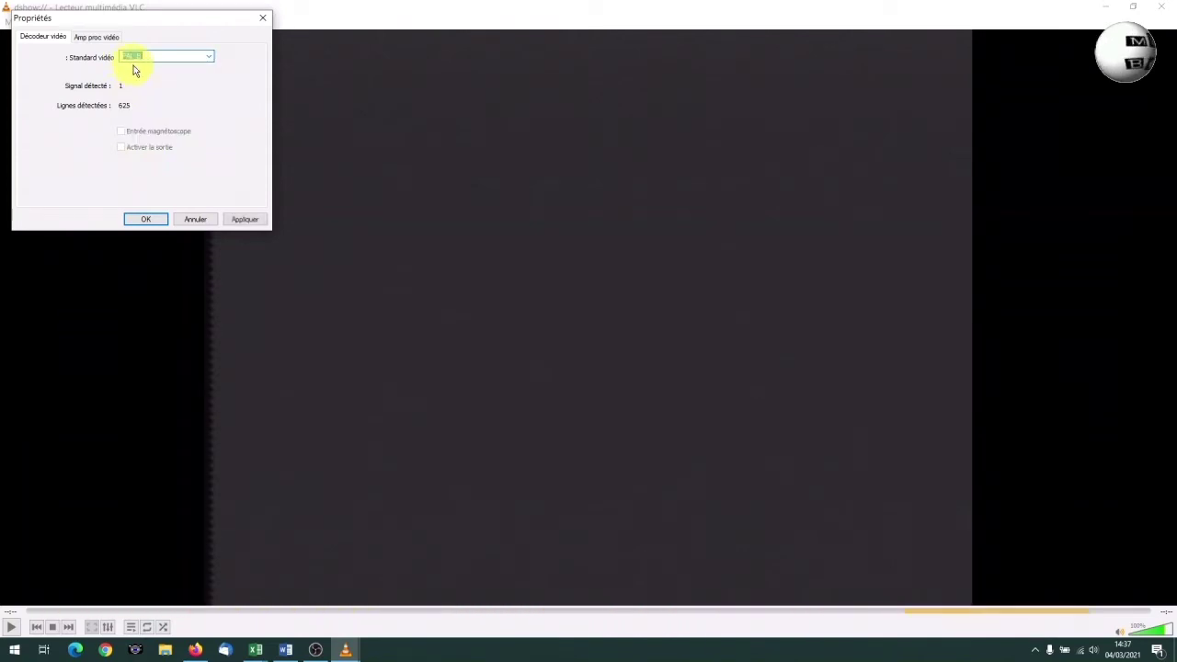
left_click(227, 219)
left_click(146, 219)
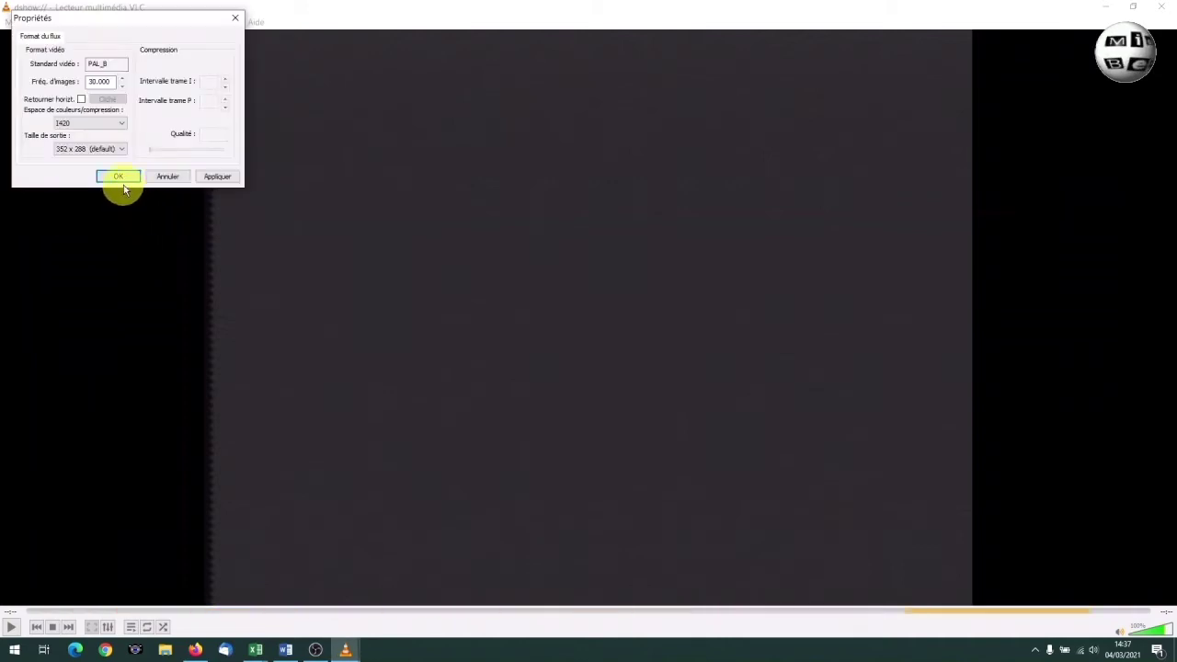
left_click(120, 178)
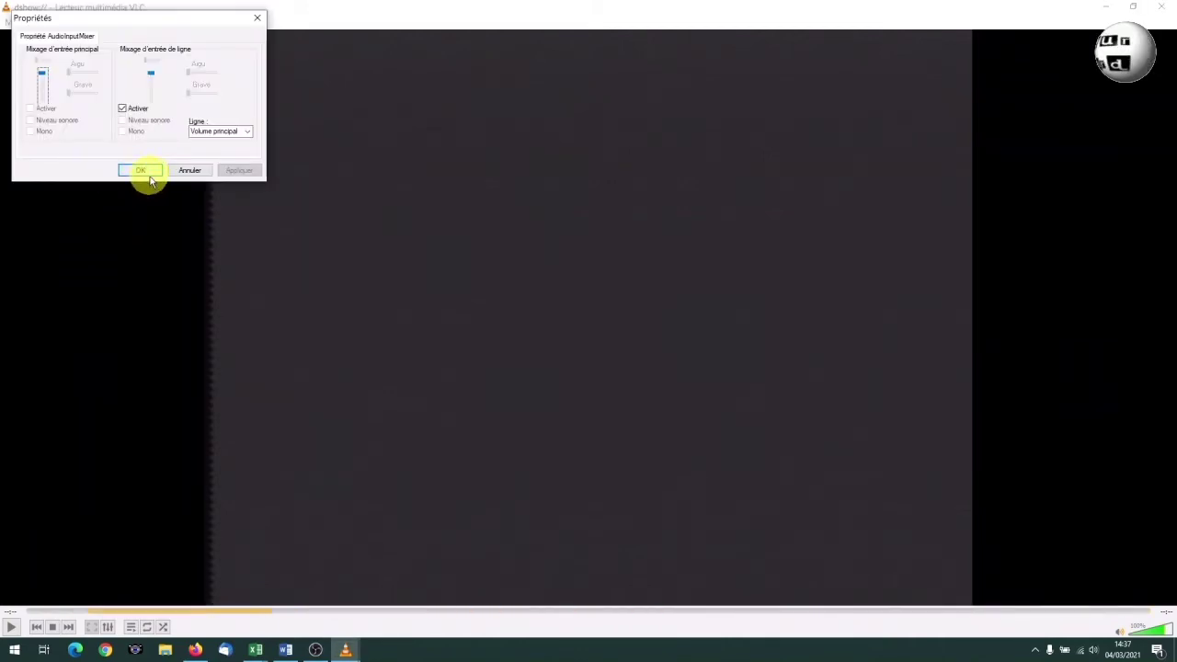
left_click(147, 172)
left_click(136, 177)
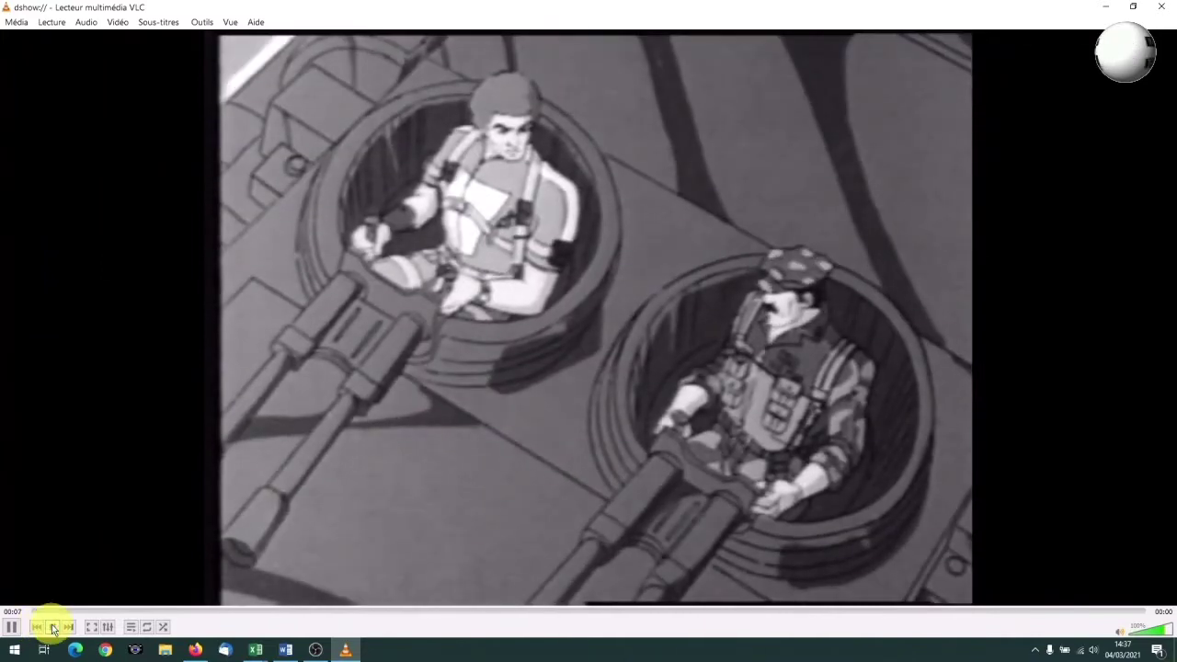
Step: Stop playback, then replay the USB2.0 Grabber capture device with Propriétés du périphérique enabled in its advanced options
left_click(52, 627)
left_click(20, 22)
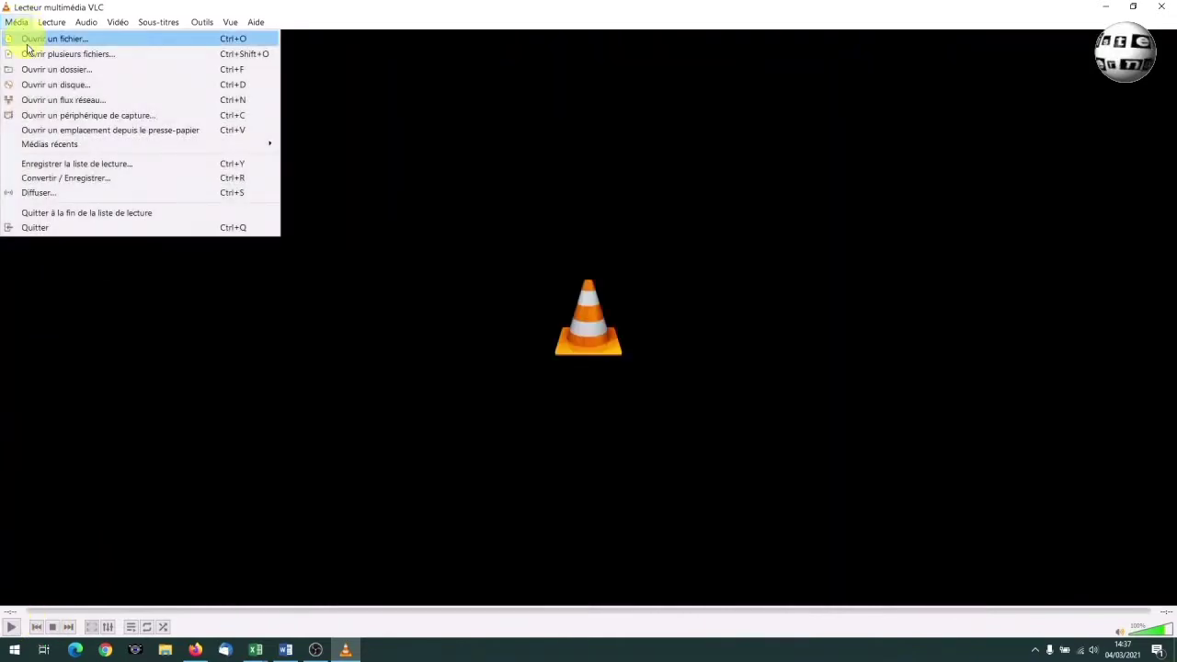
left_click(44, 115)
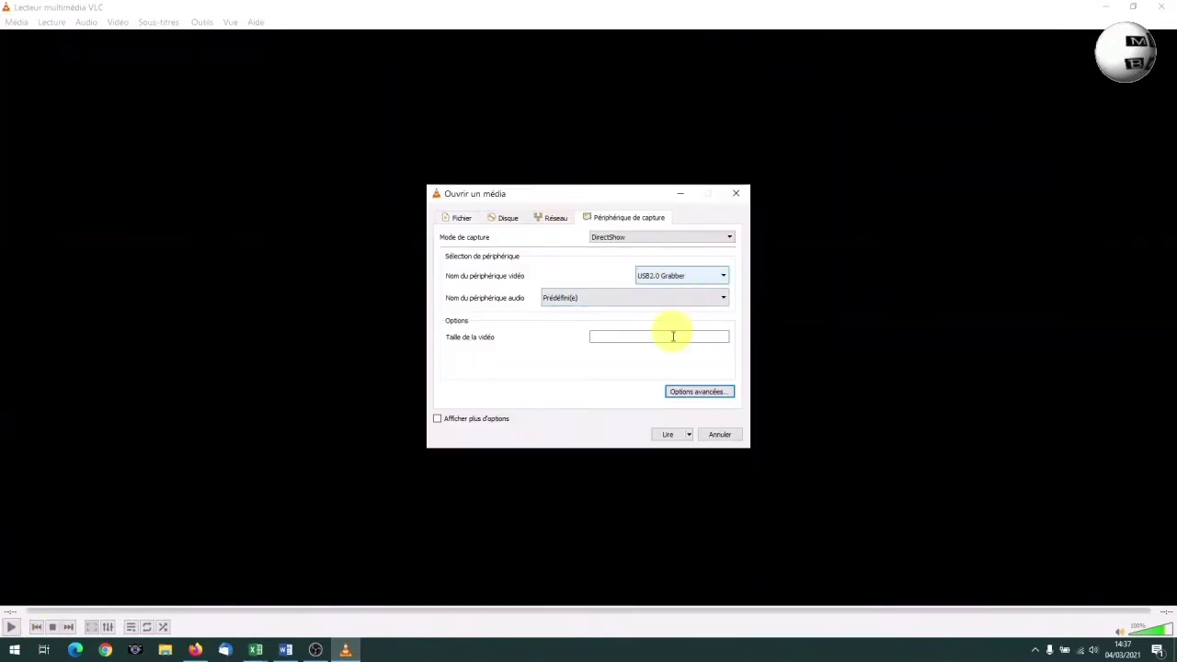
left_click(686, 391)
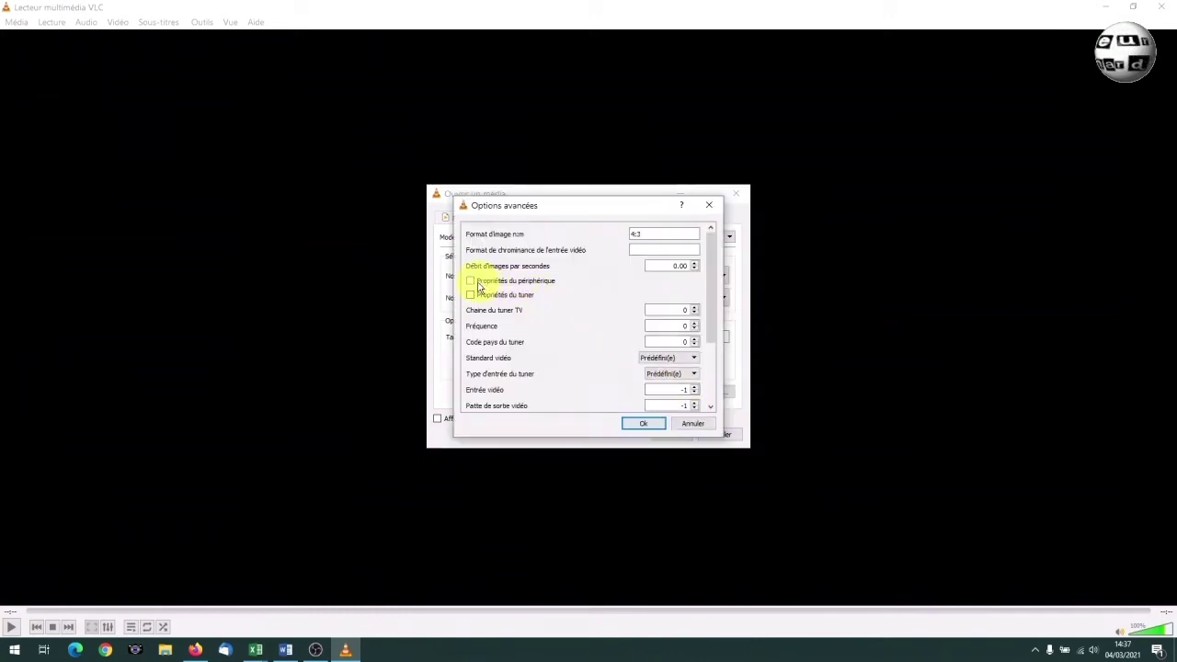
left_click(644, 424)
left_click(666, 435)
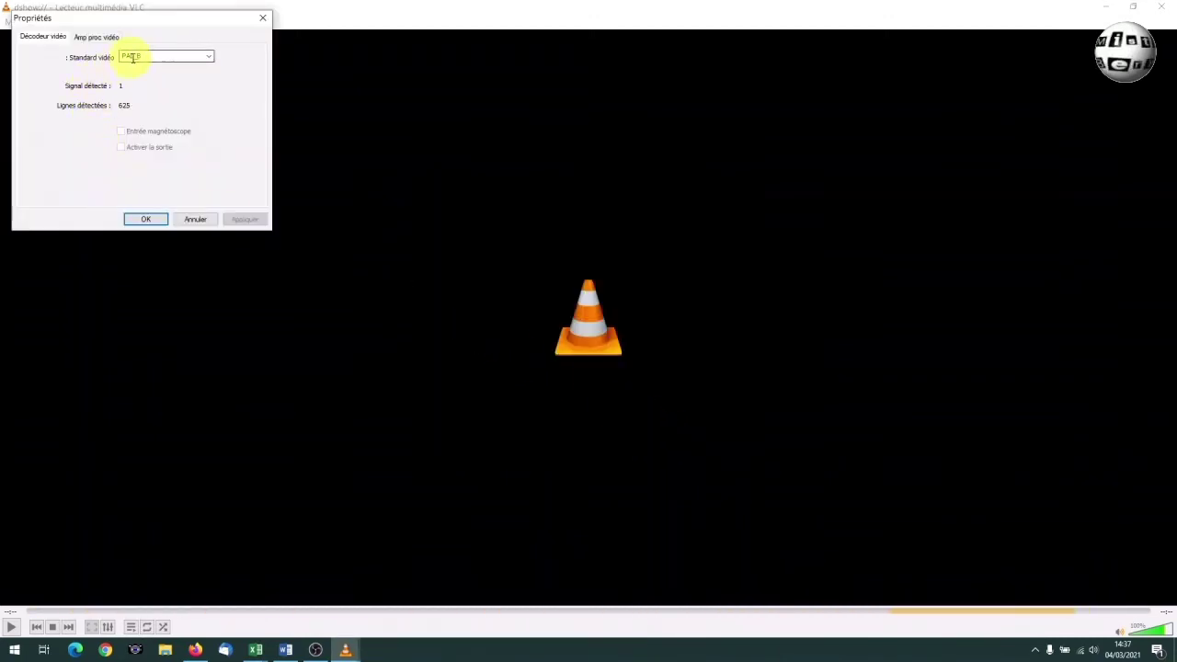
Step: Set the video decoder's standard to SECAM_L, accept the remaining property dialogs, and stop the resulting playback
left_click(209, 59)
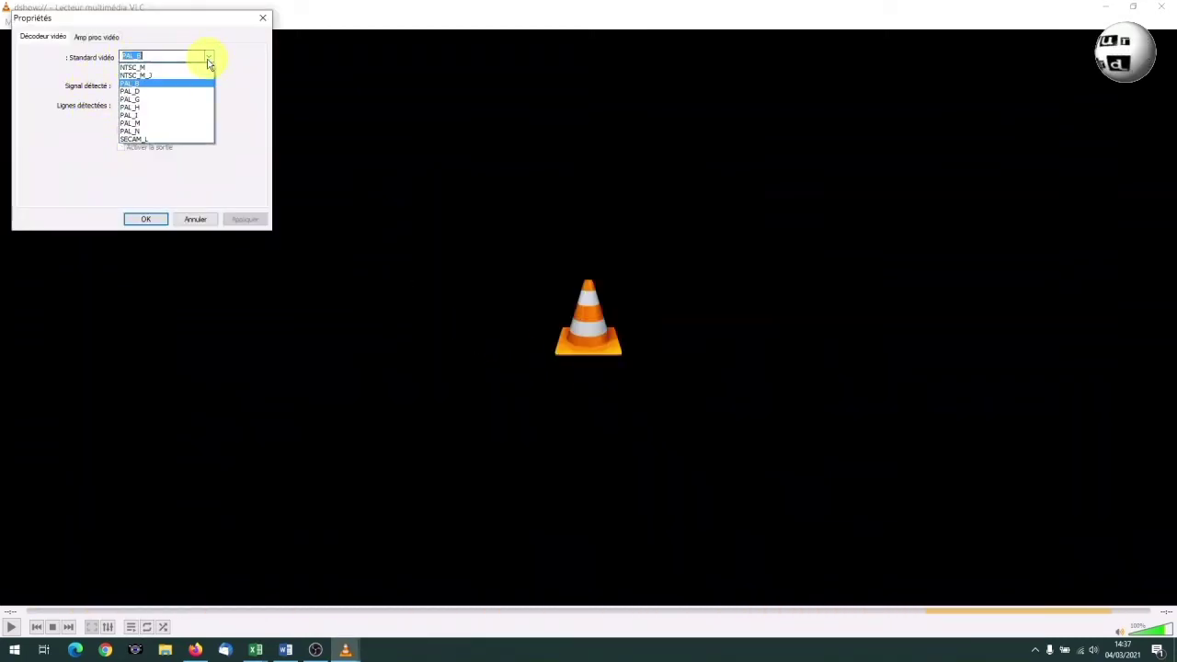
left_click(152, 139)
left_click(245, 219)
left_click(147, 219)
left_click(117, 176)
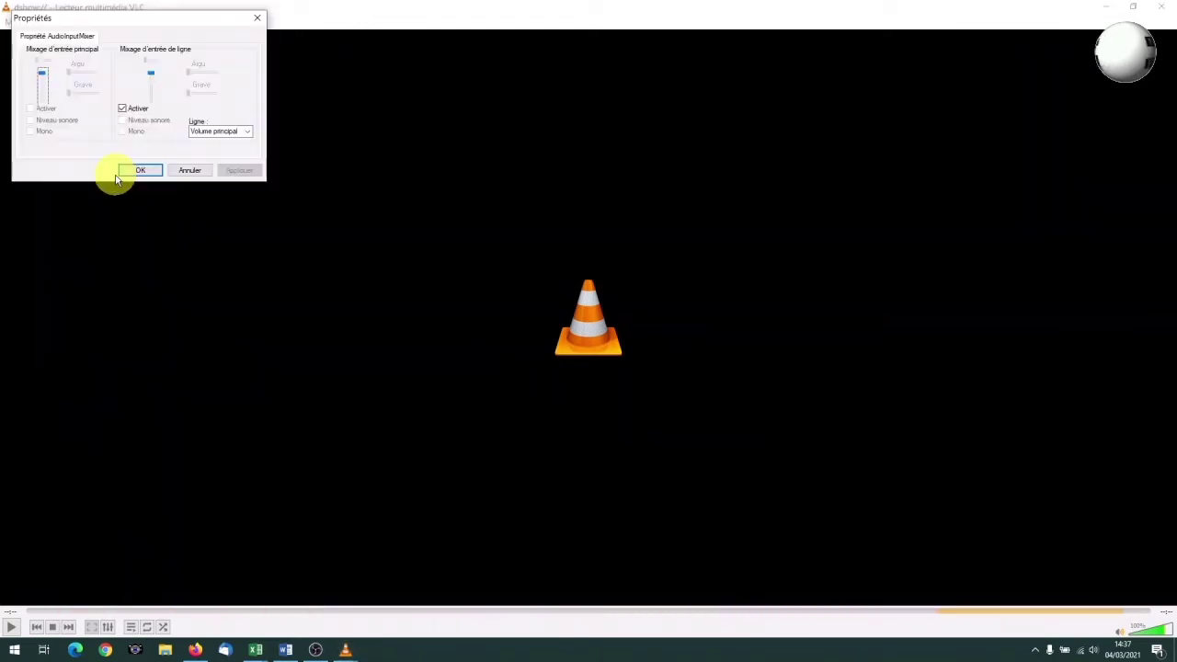
left_click(125, 175)
left_click(130, 175)
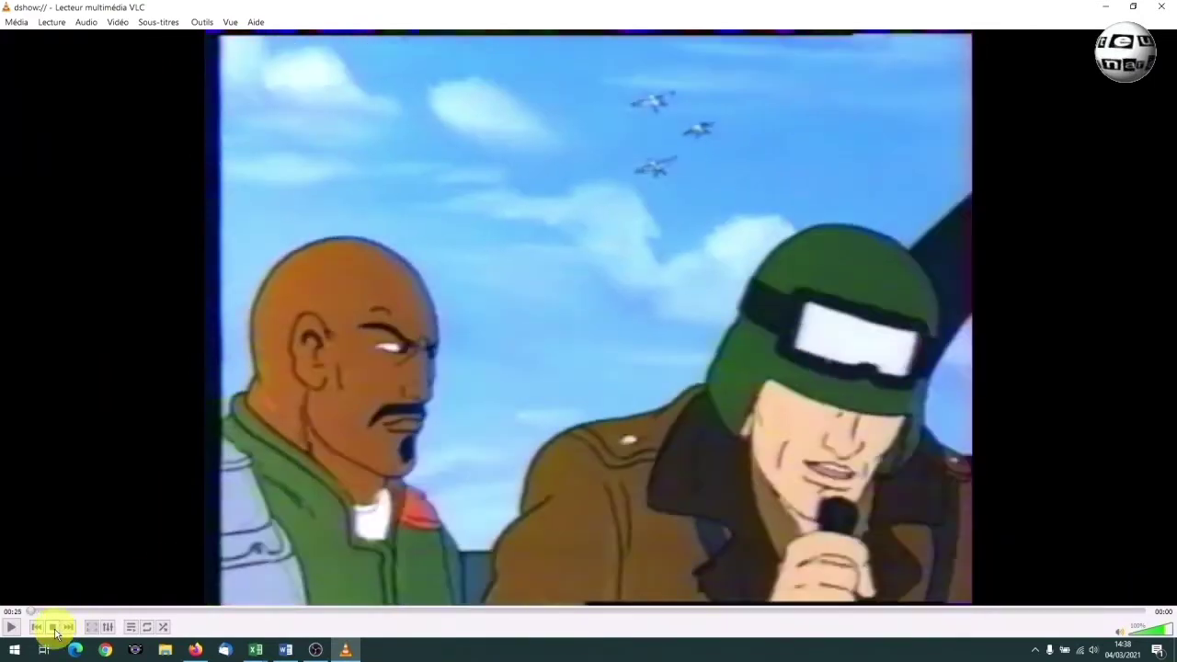
left_click(52, 626)
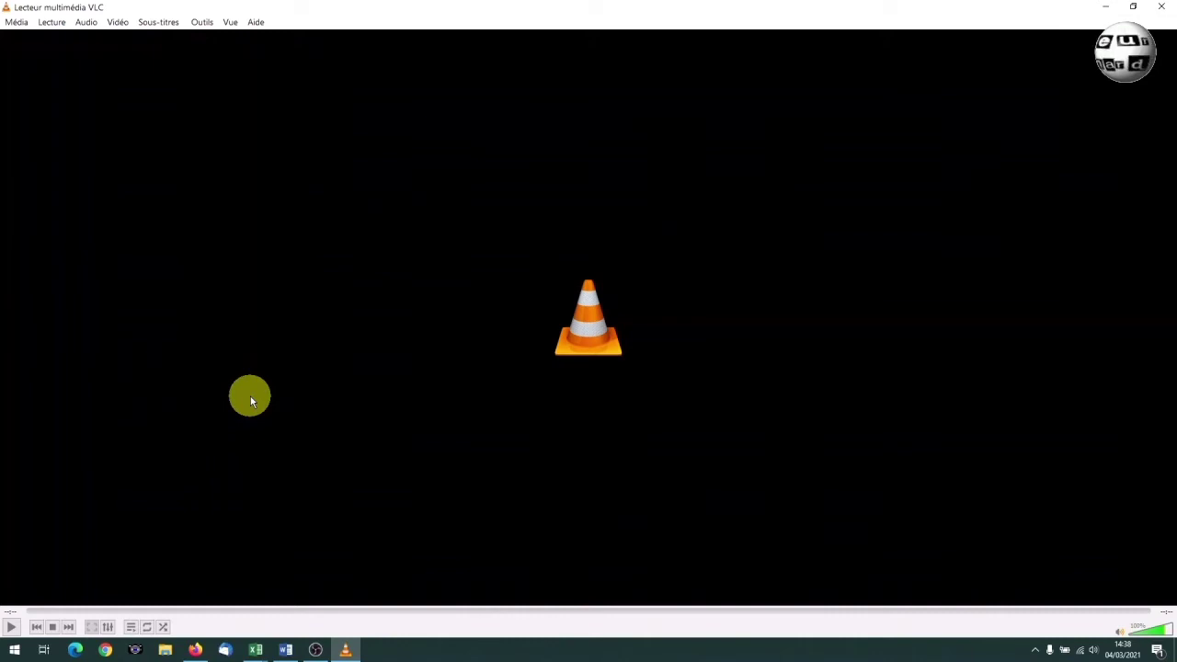
Step: Examine the Propriétés du périphérique option in the capture device's advanced options without changing anything
left_click(17, 22)
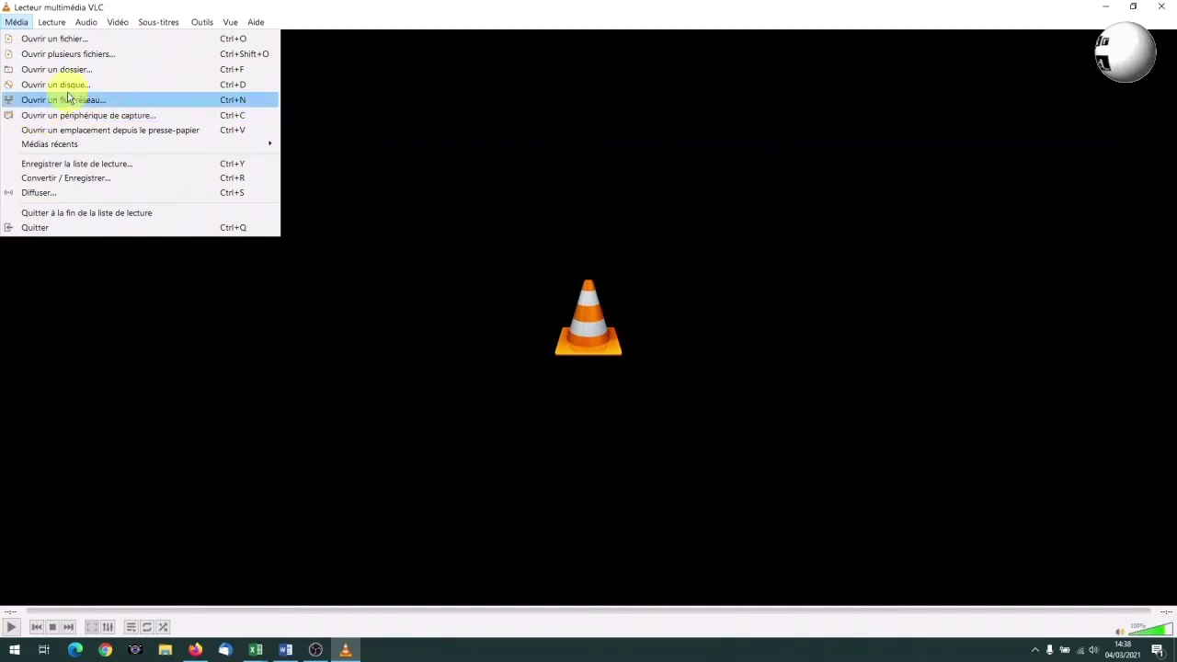
left_click(68, 122)
left_click(694, 391)
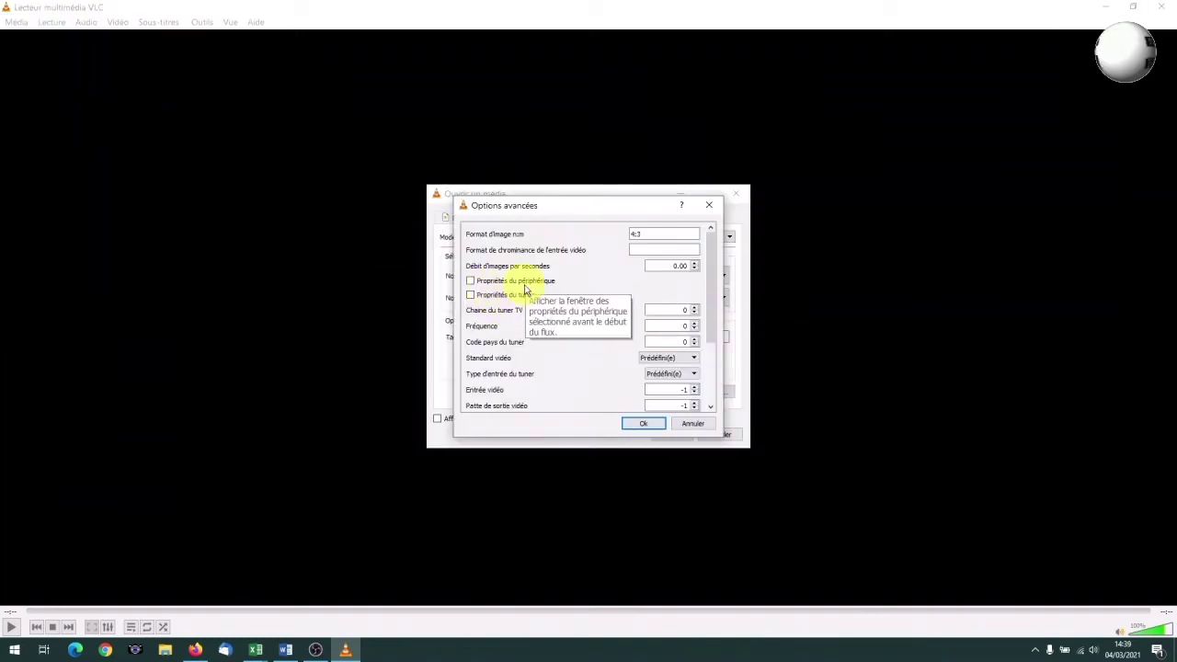
key("Escape")
key("Escape")
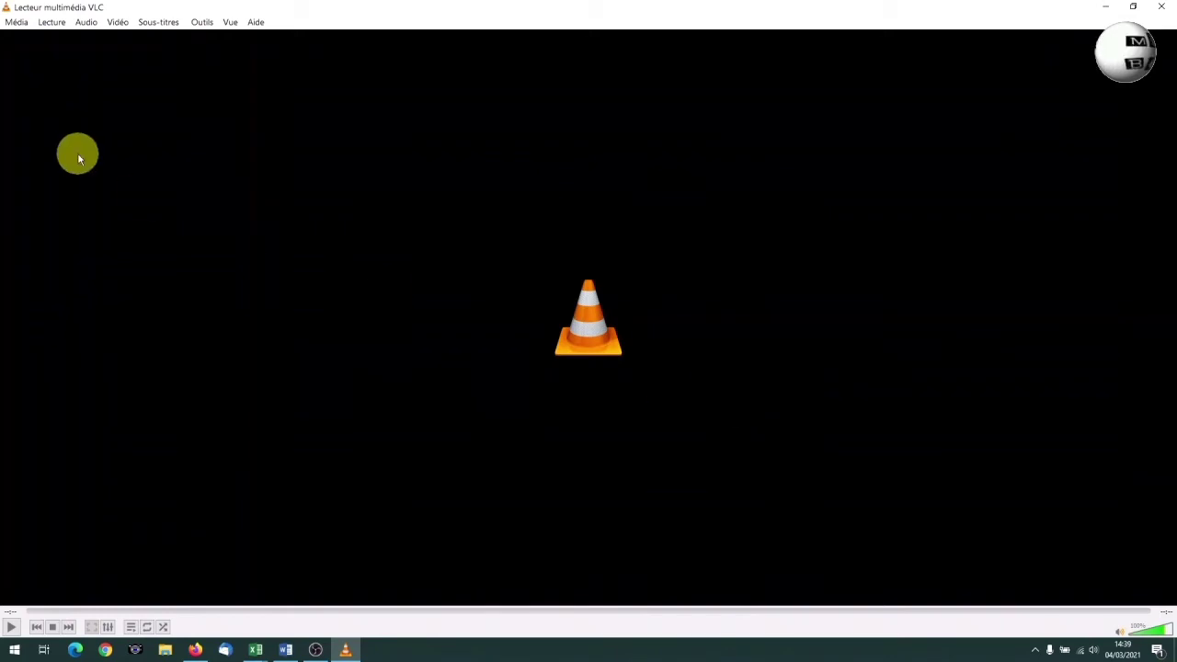
Step: Try to start converting the USB2.0 Grabber stream from the open capture device dialog
left_click(17, 21)
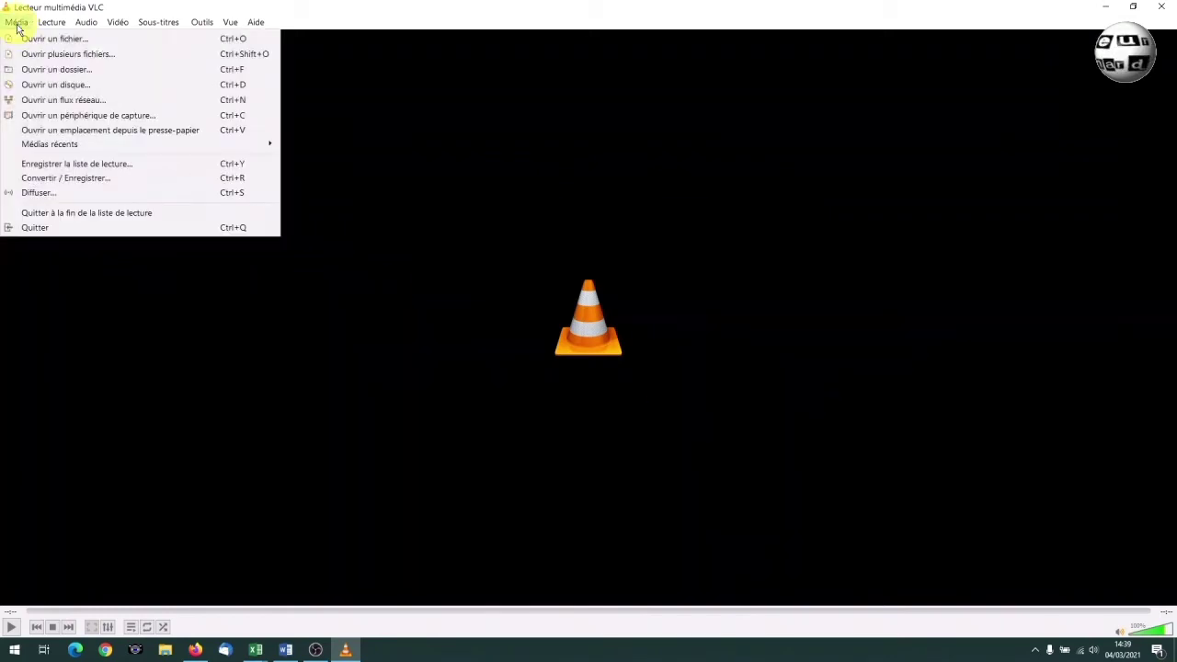
left_click(53, 118)
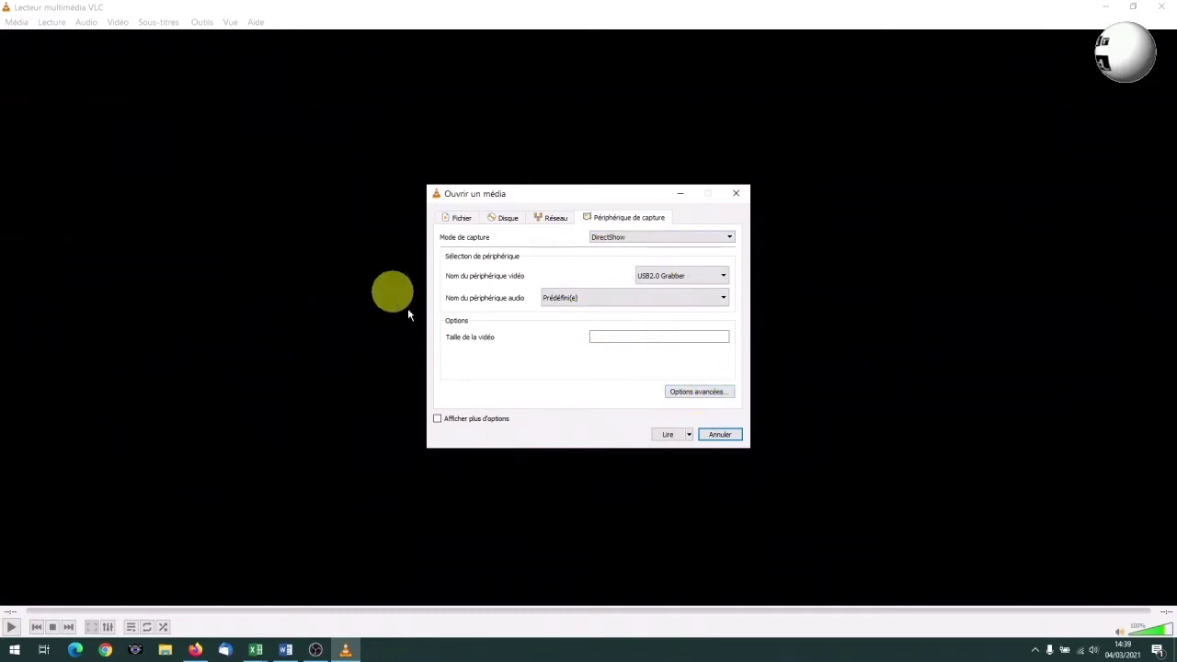
left_click(689, 436)
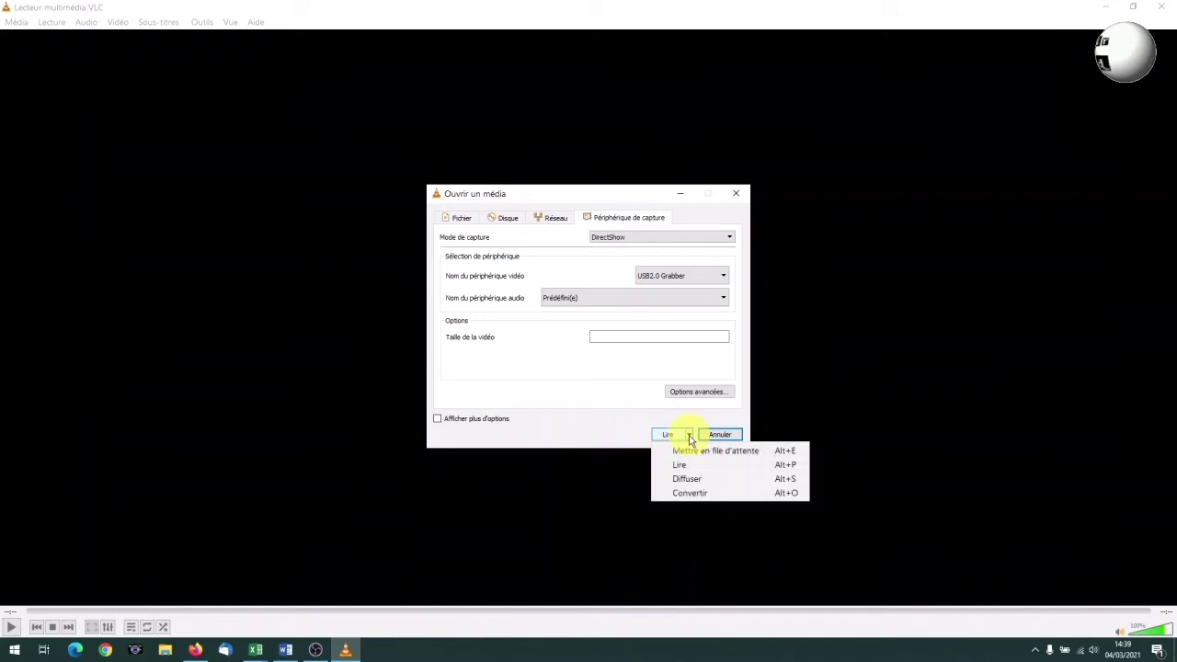
left_click(694, 494)
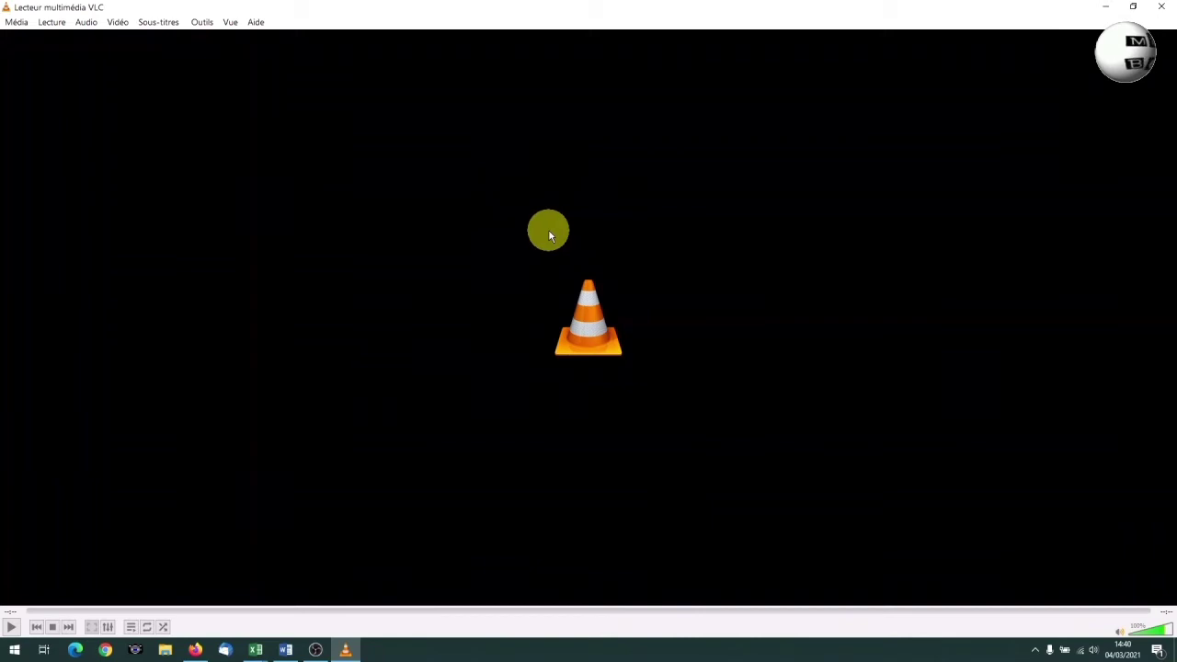
Step: Open the convert and record dialog for a capture device and choose USB2.0 Grabber as the video device
left_click(18, 22)
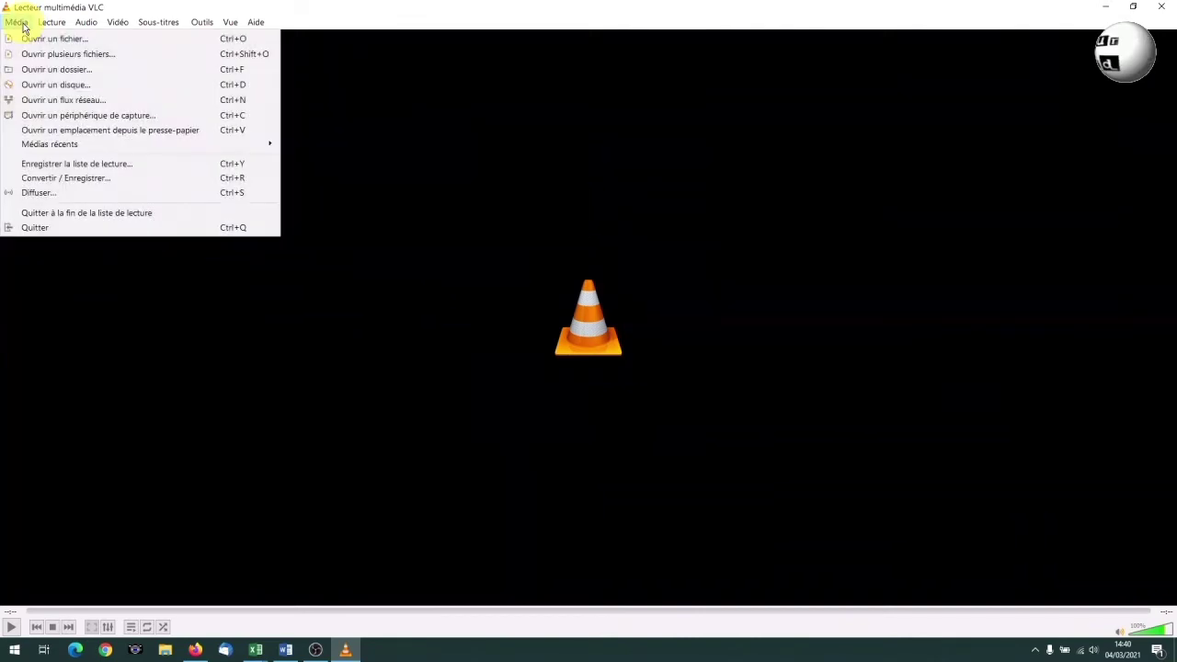
left_click(42, 179)
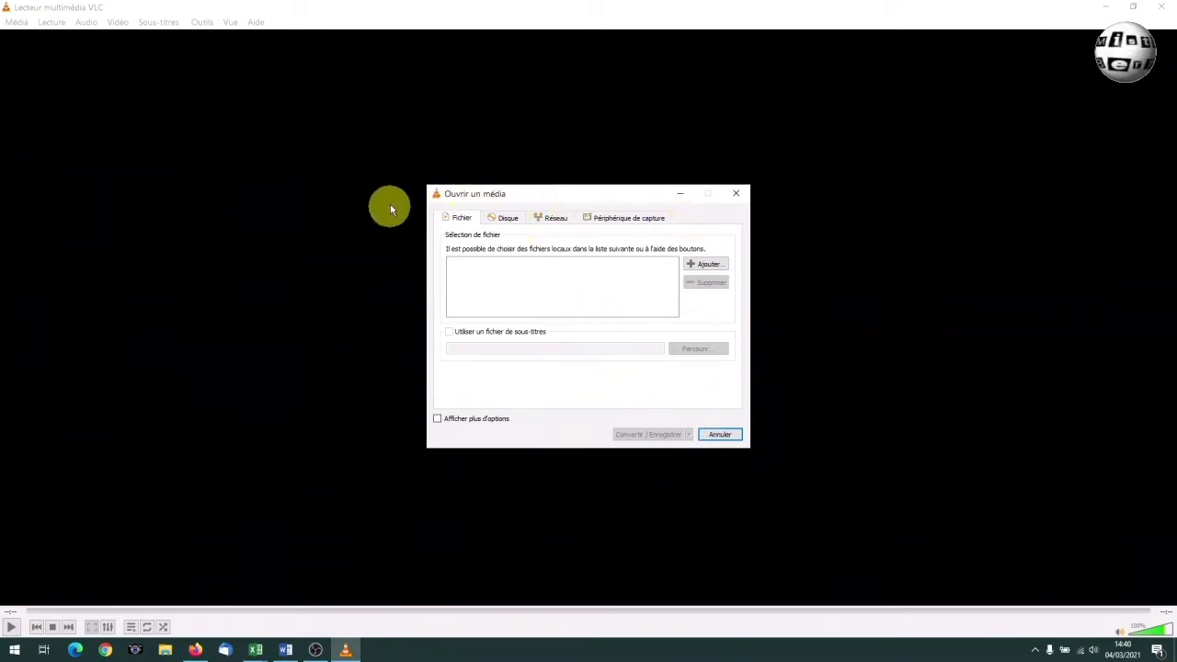
left_click(623, 221)
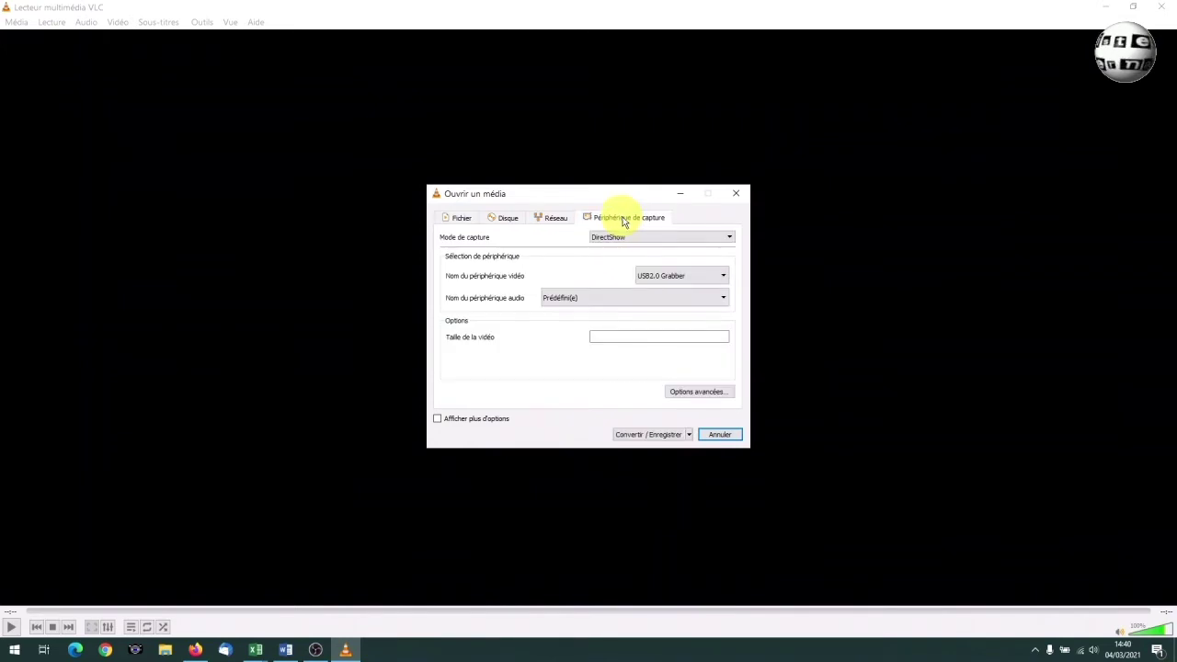
left_click(724, 278)
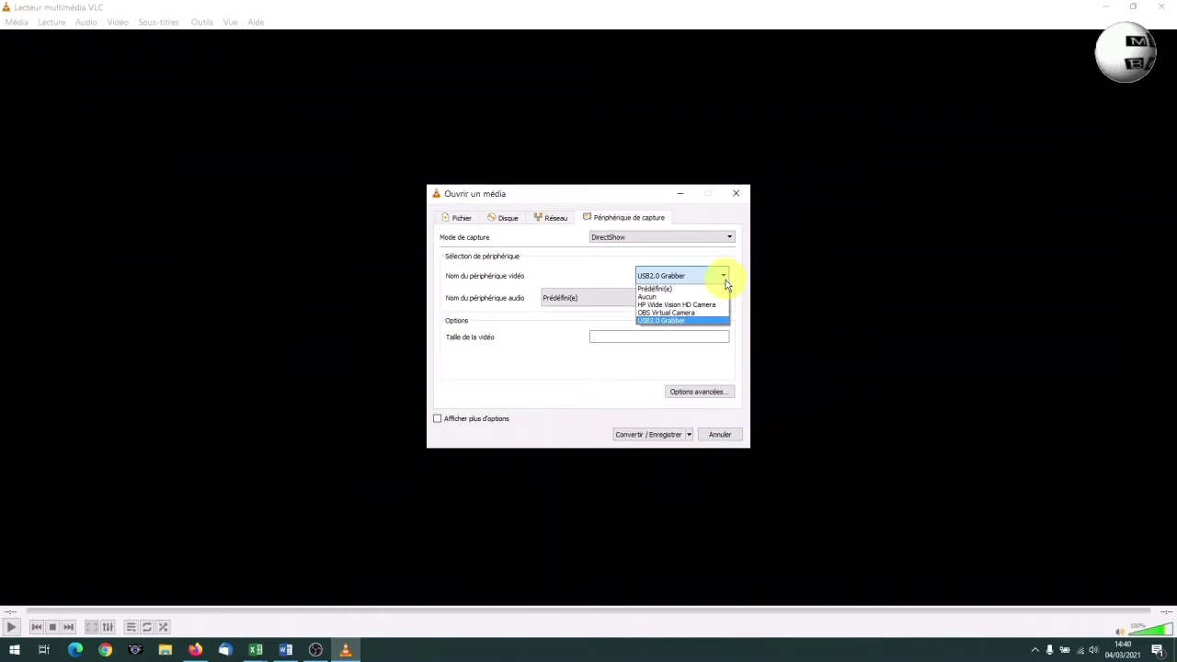
left_click(685, 321)
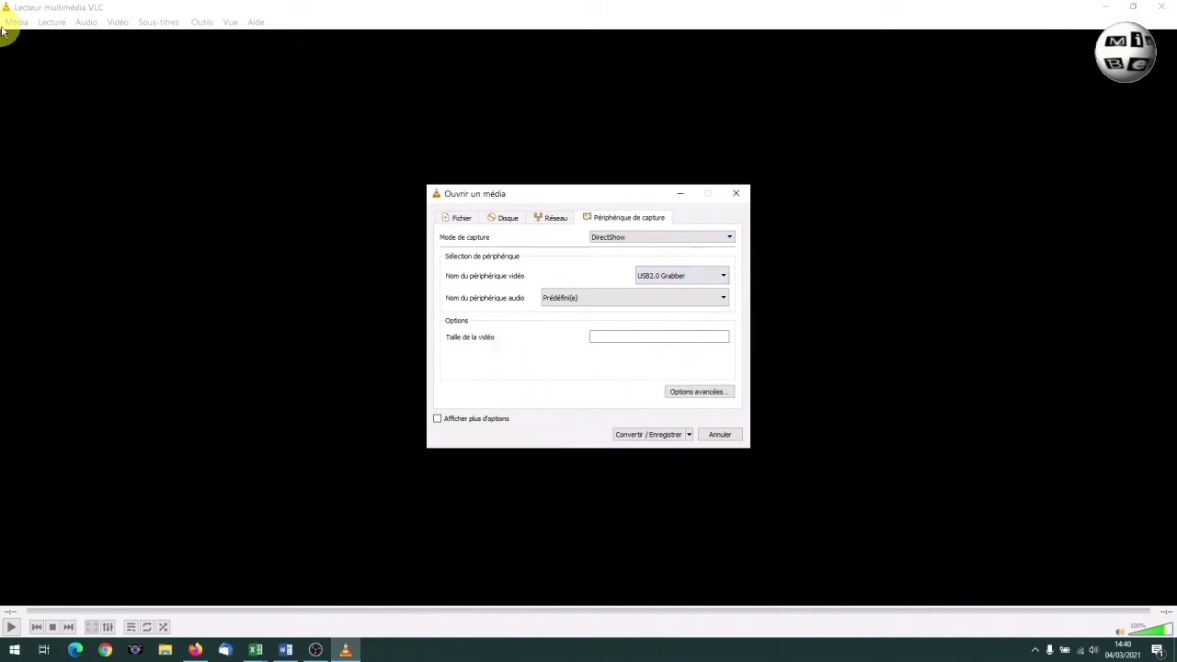
Step: Check the capture device's advanced options, and in the stream's conversion settings enable Affiche le flux de sortie
left_click(692, 392)
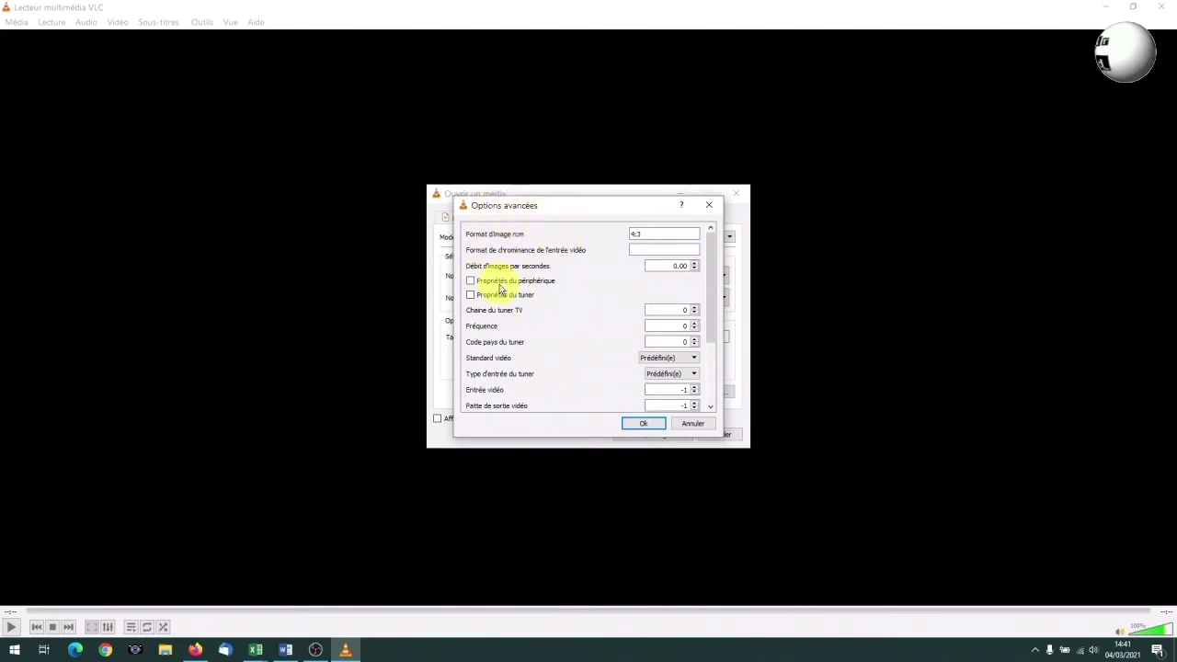
left_click(686, 426)
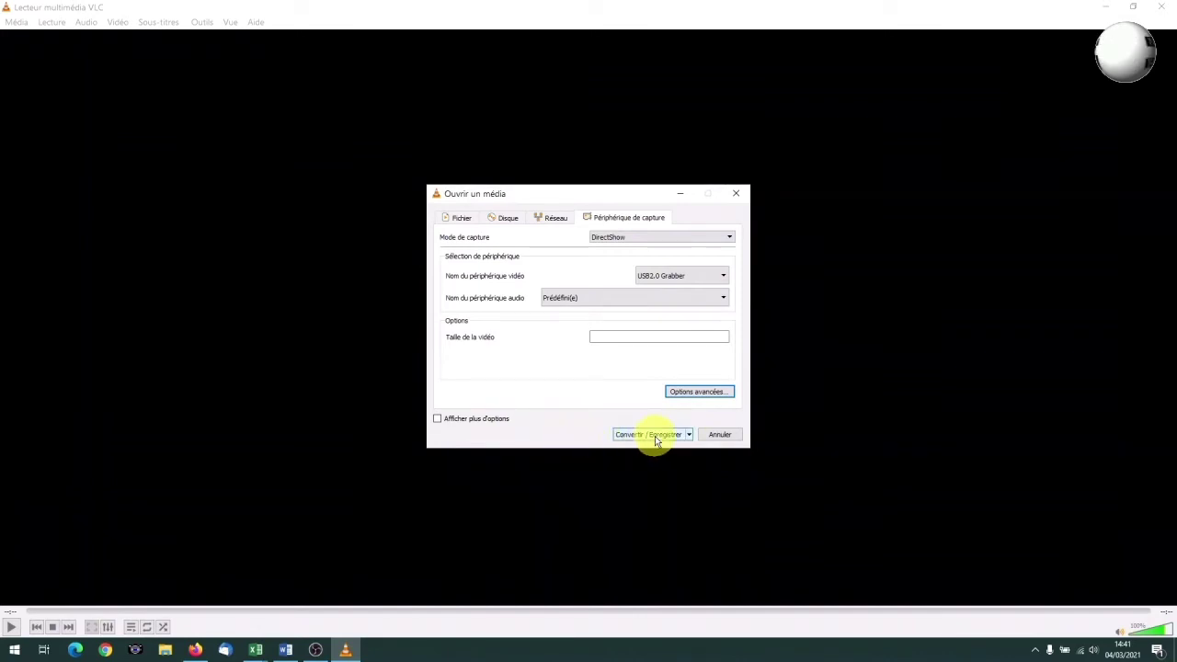
left_click(652, 435)
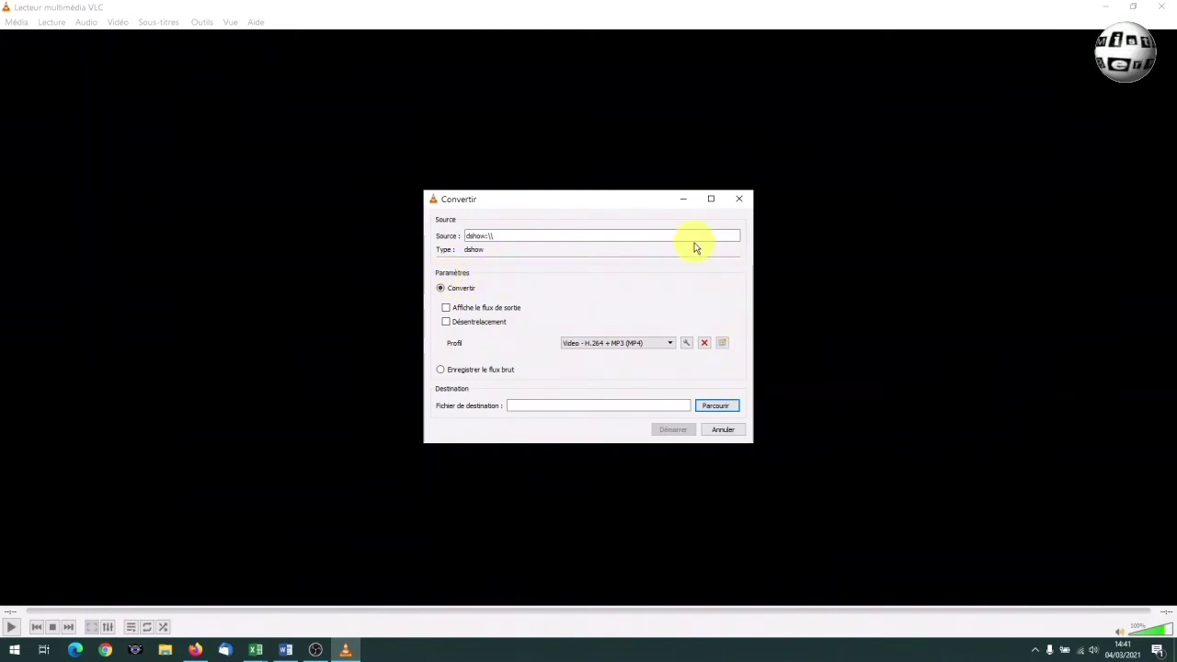
left_click(446, 307)
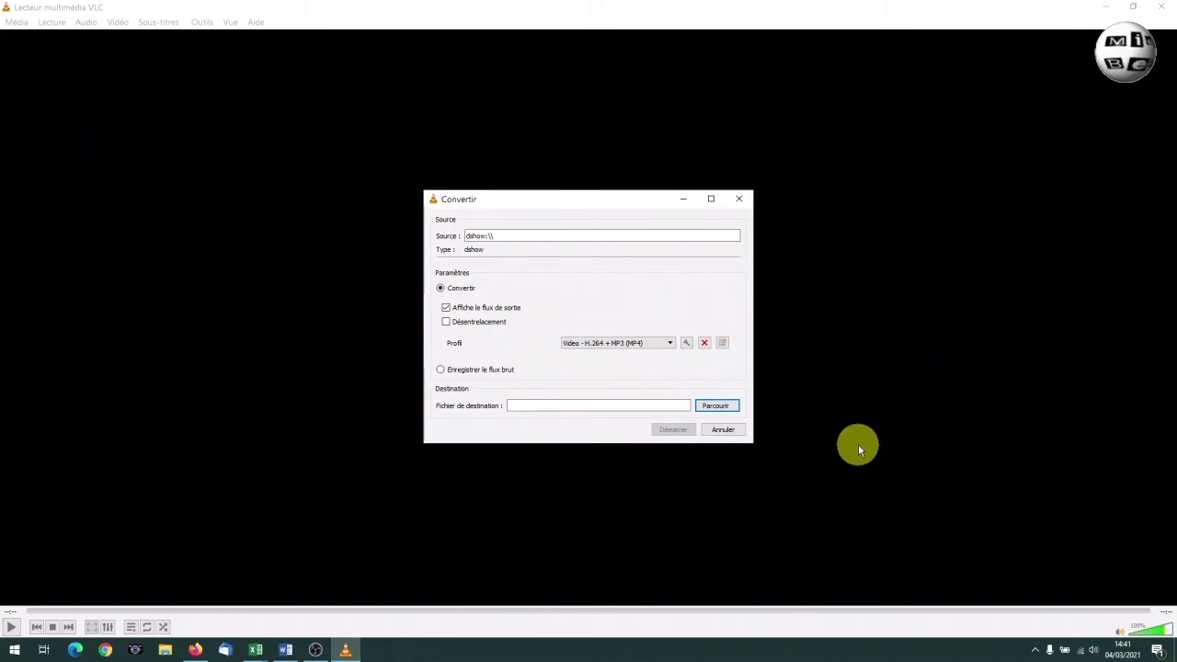
Step: Examine the encapsulation, video codec and audio codec settings of the Video - H.264 + MP3 (MP4) profile
left_click(672, 344)
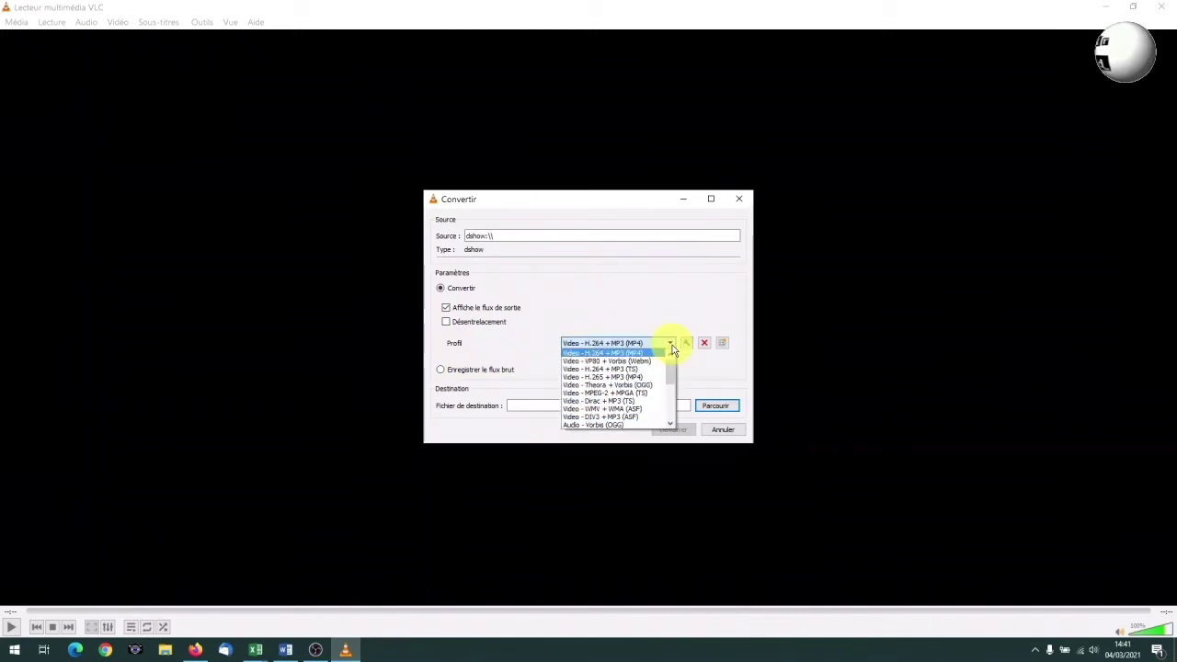
left_click_drag(672, 376, 651, 354)
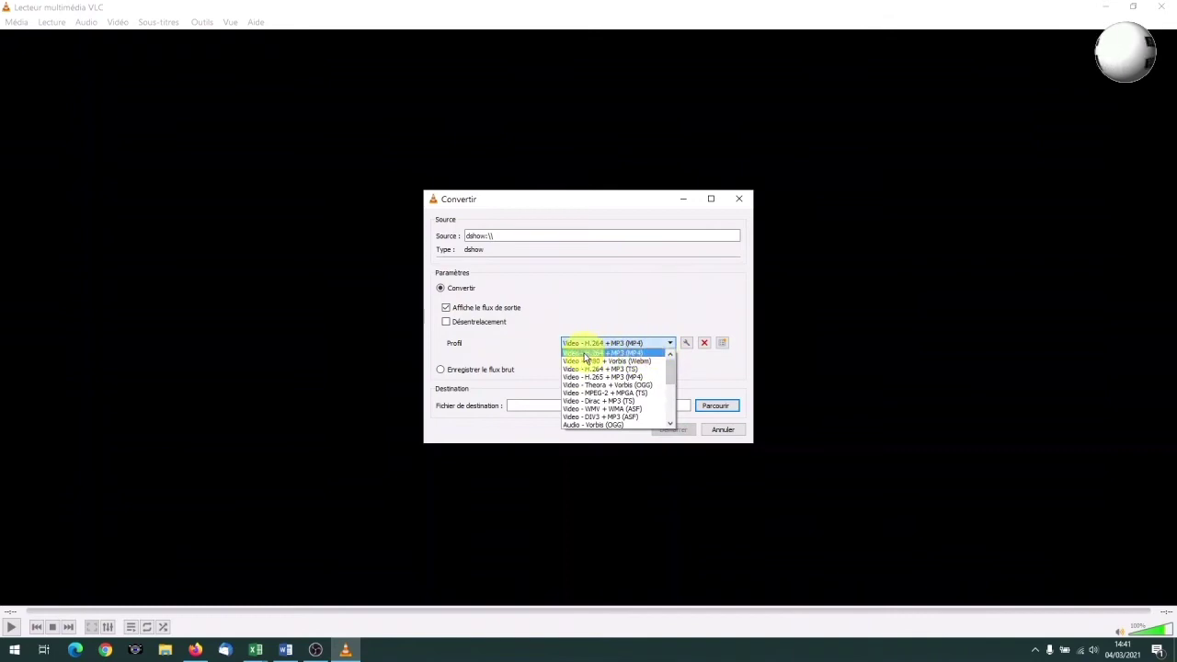
left_click(584, 354)
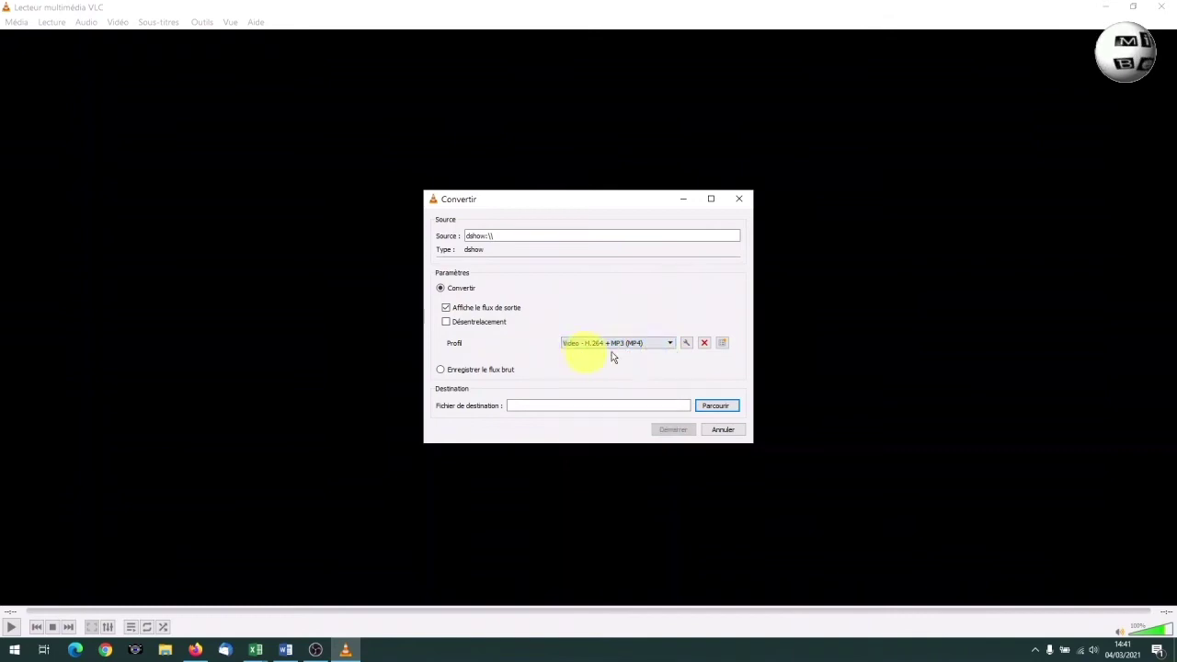
left_click(686, 344)
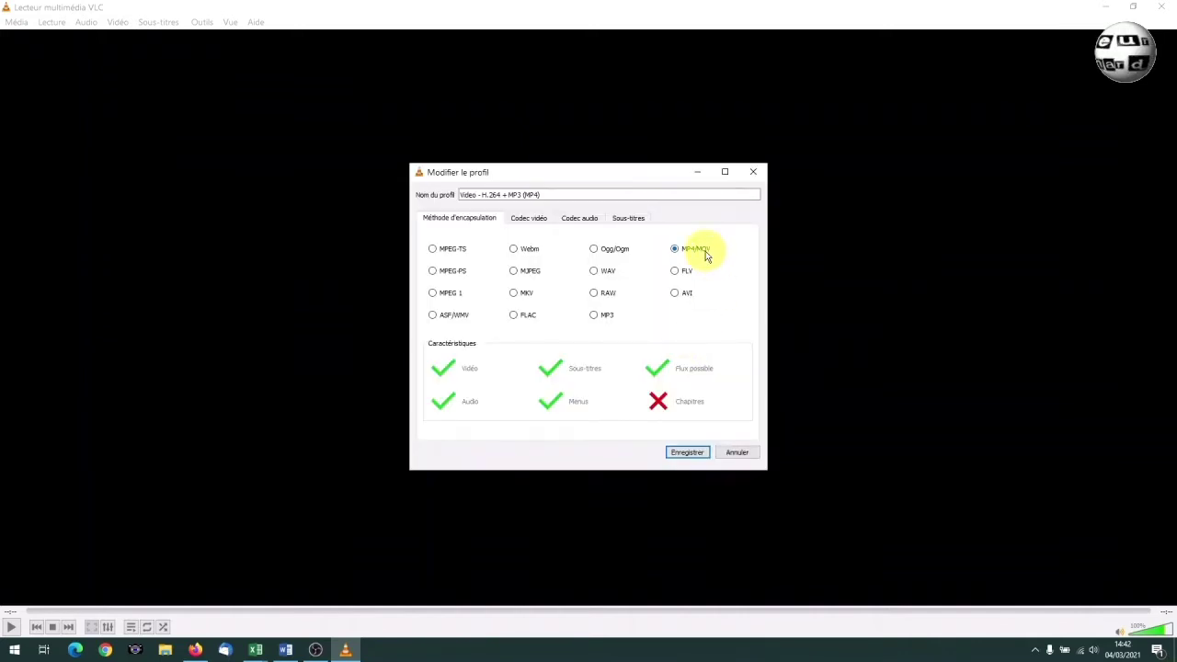
left_click(528, 218)
left_click(578, 218)
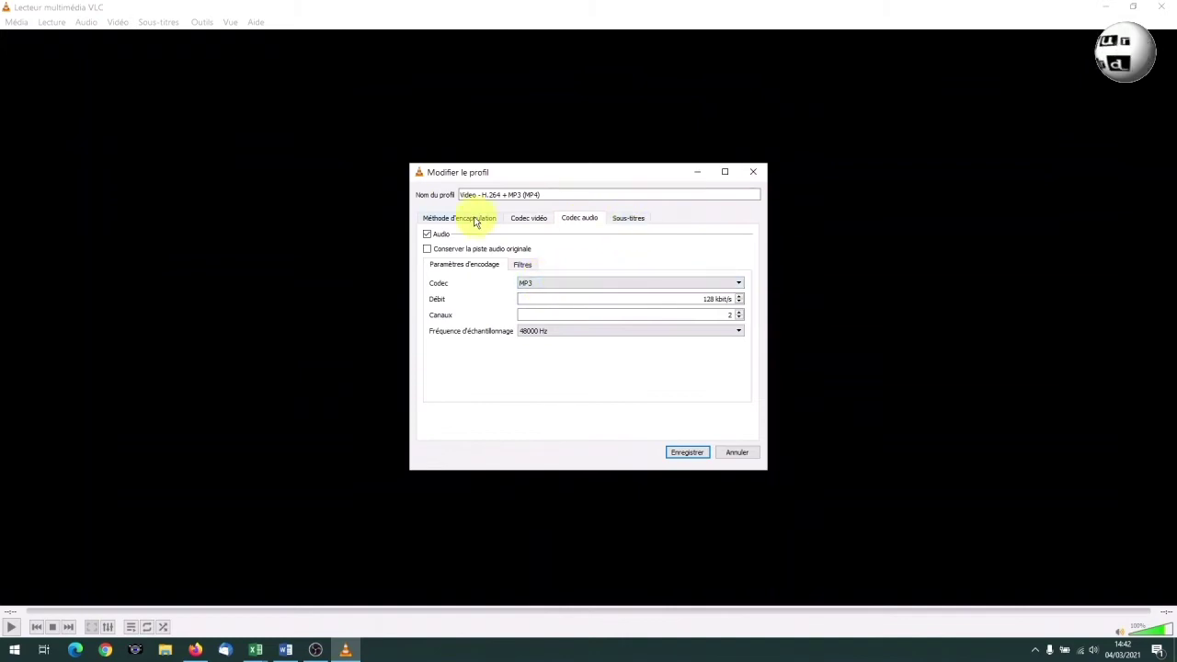
key("Return")
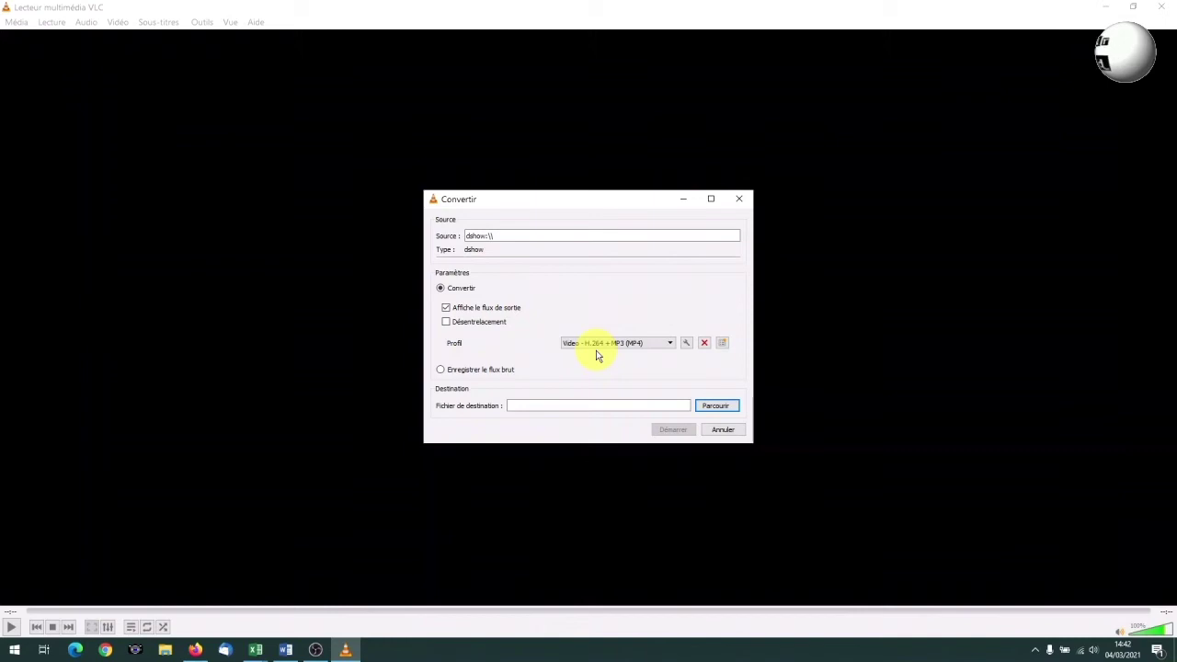
left_click(685, 345)
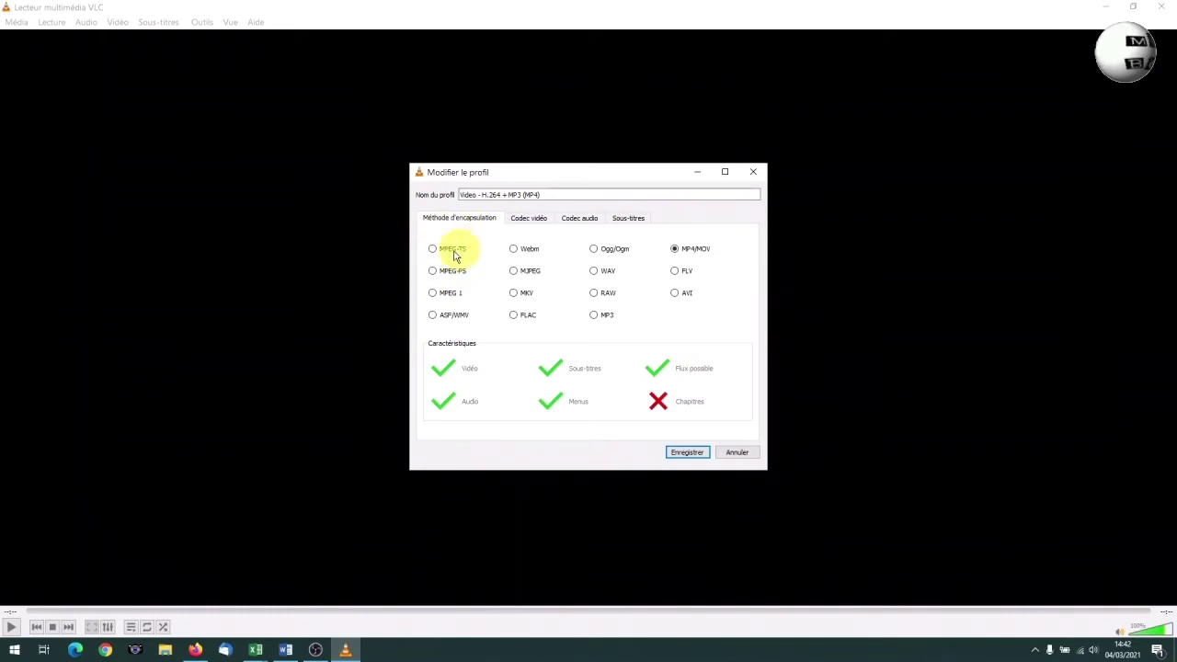
left_click(528, 223)
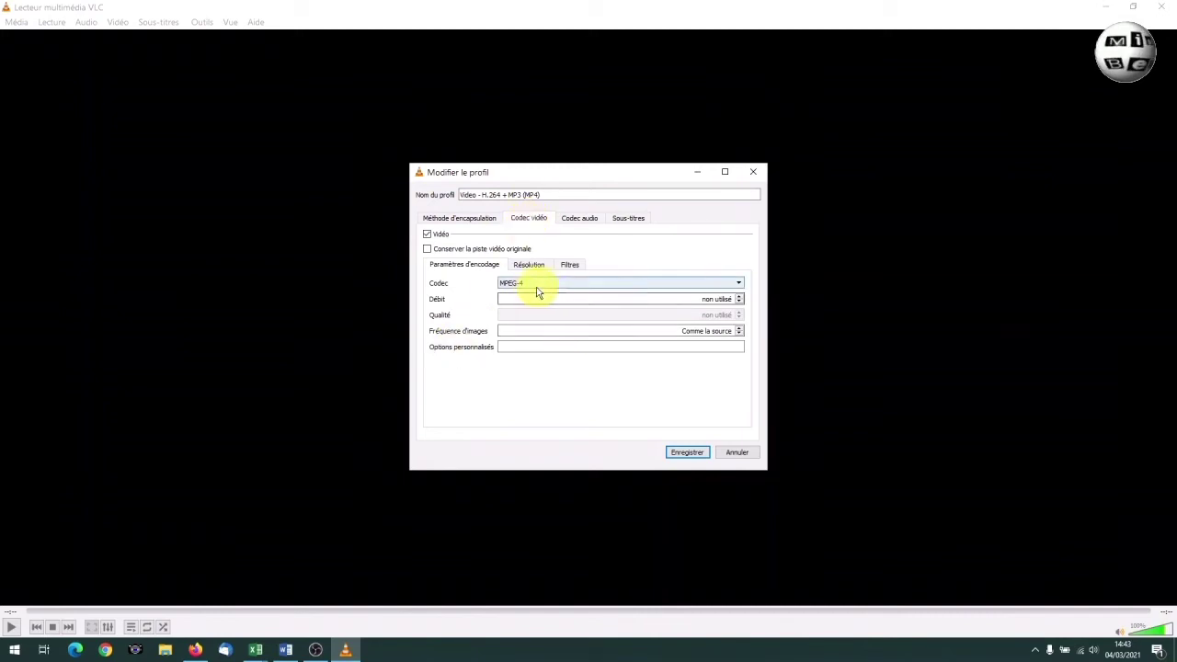
left_click(586, 225)
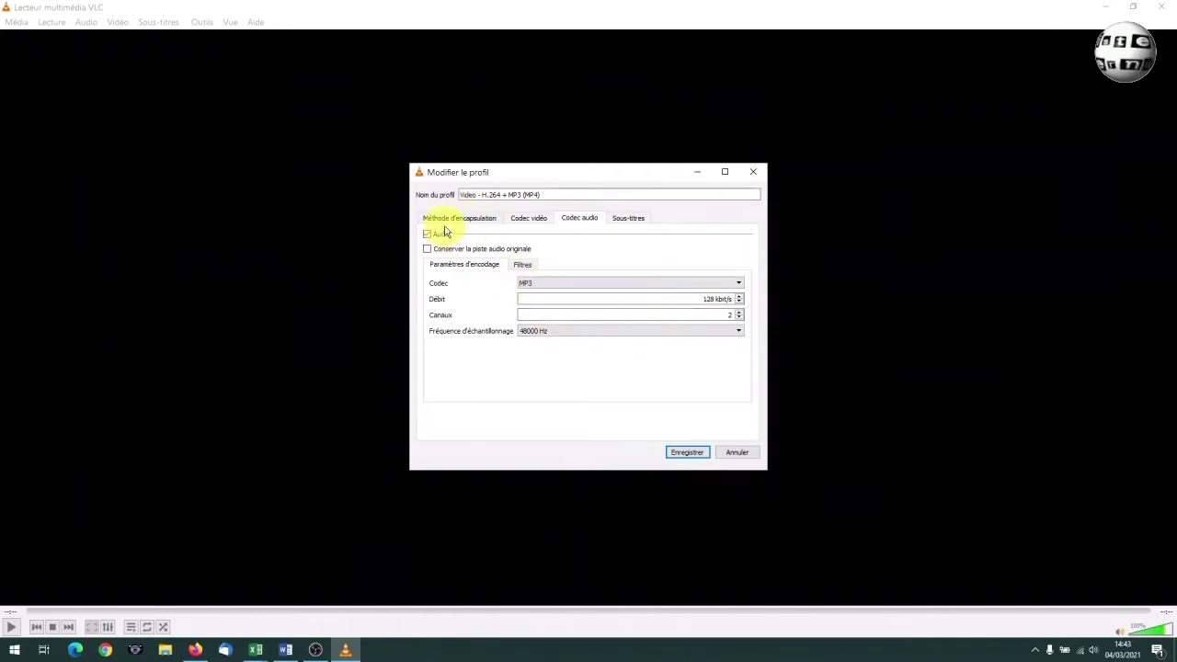
key("Return")
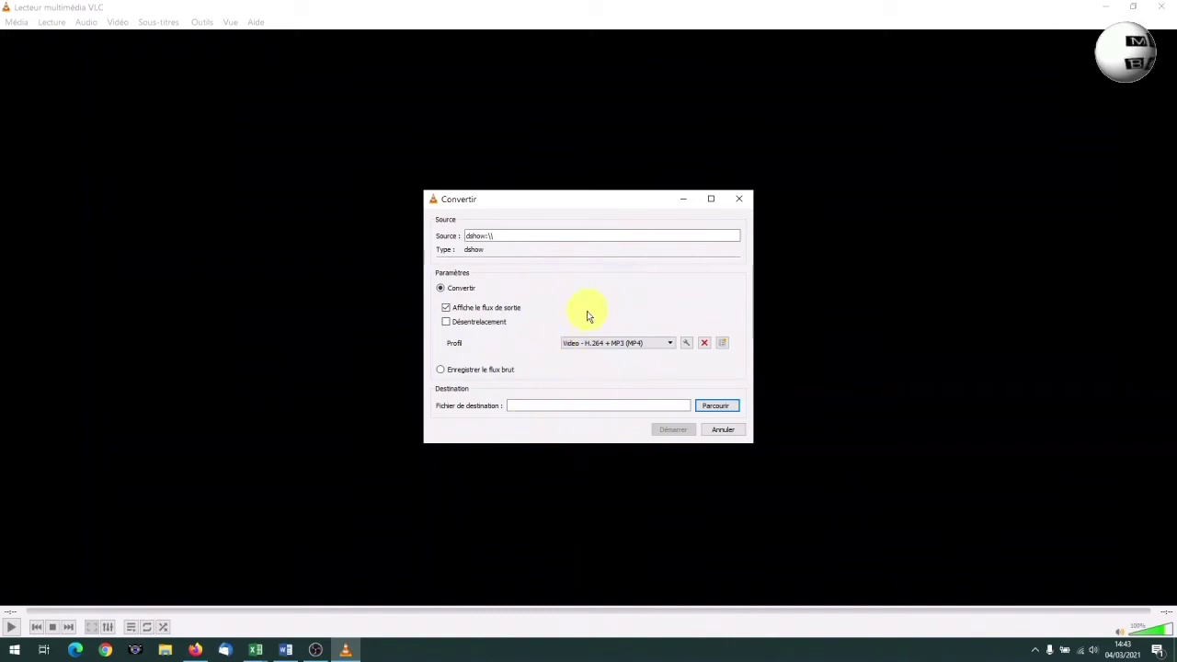
Step: Start a new conversion profile named Numérisation and enable its video with the MPEG-2 codec
left_click(723, 343)
left_click(461, 193)
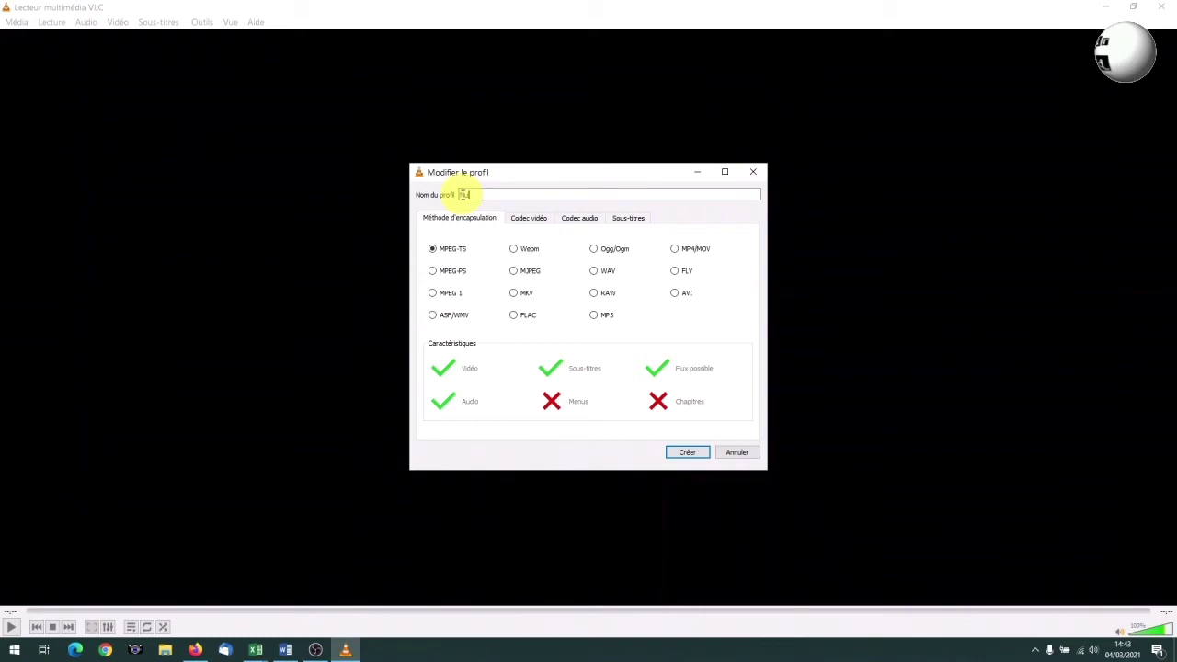
type("Numérisation")
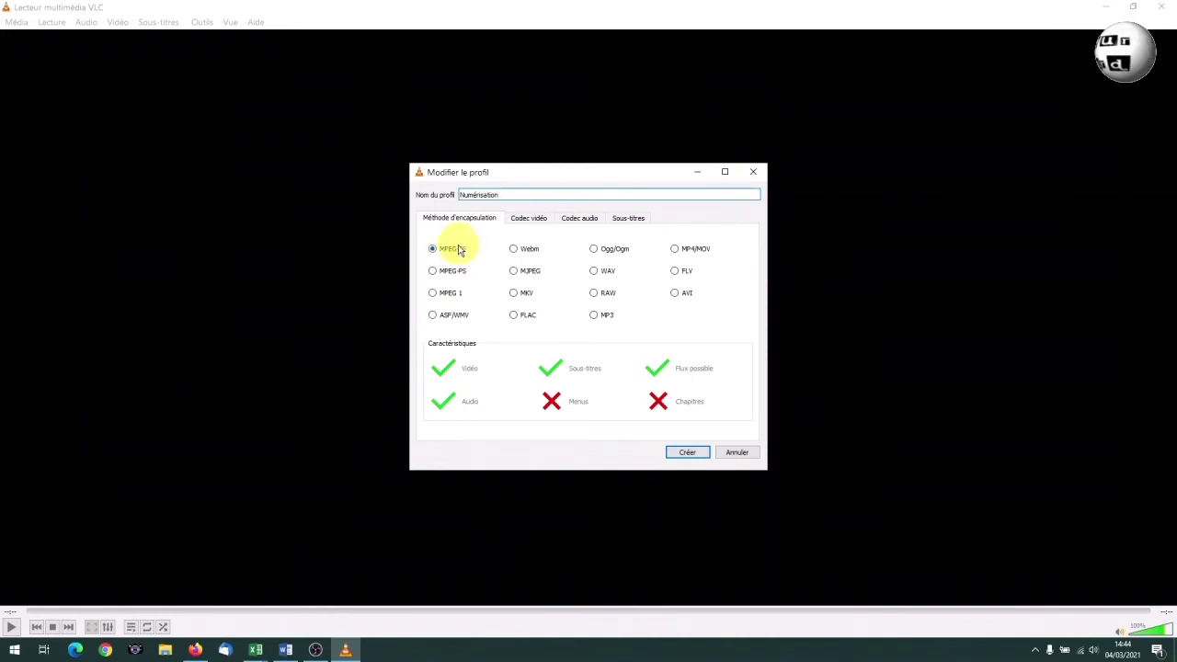
left_click(530, 219)
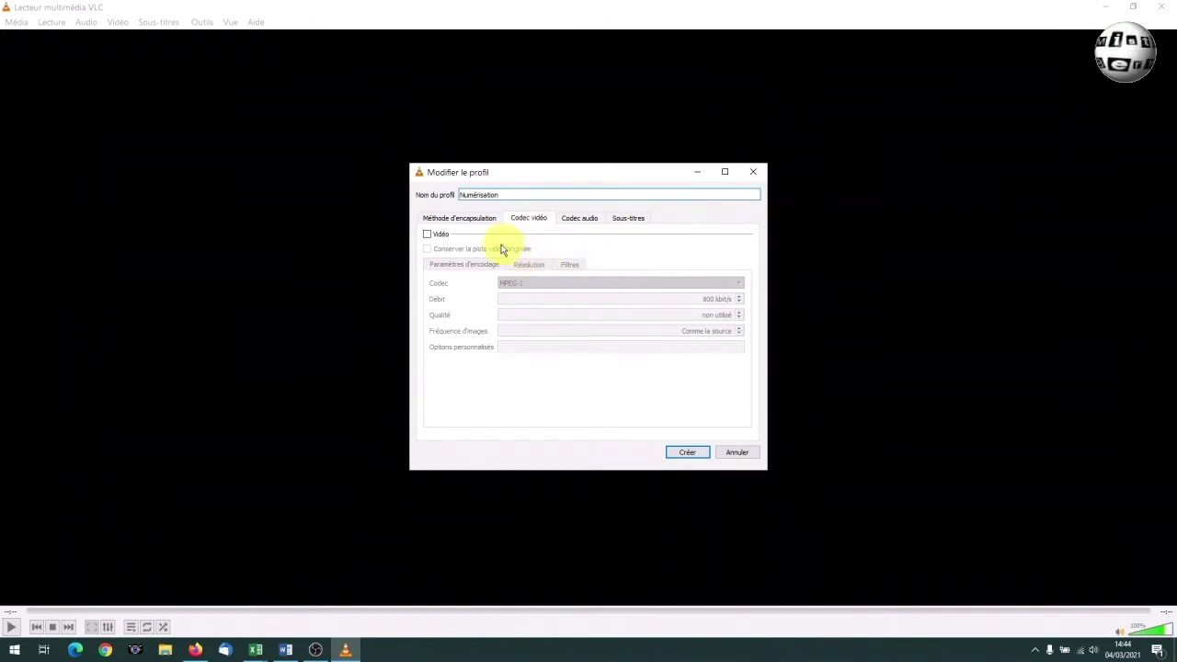
left_click(427, 235)
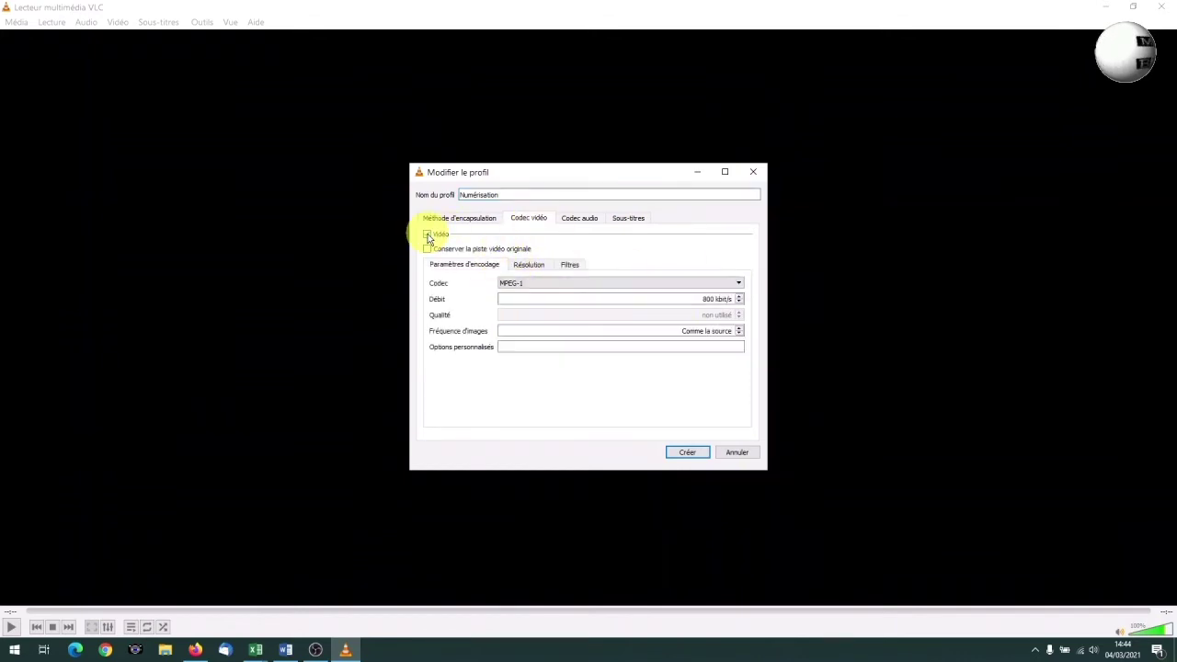
left_click(738, 284)
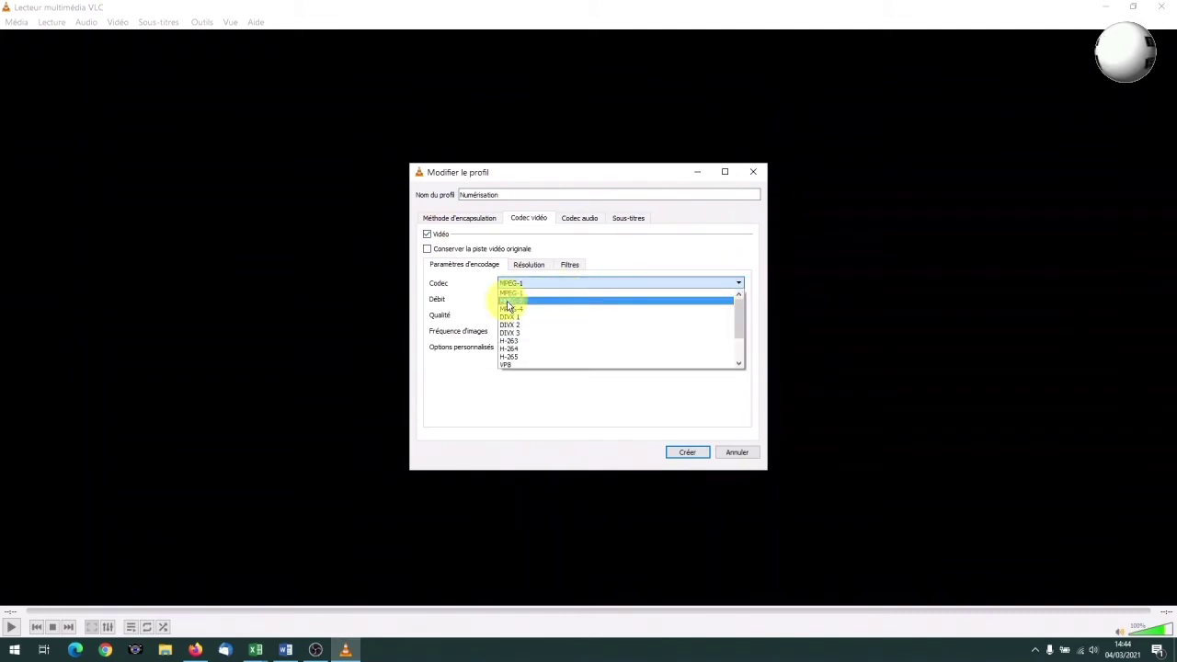
left_click(508, 302)
left_click(529, 265)
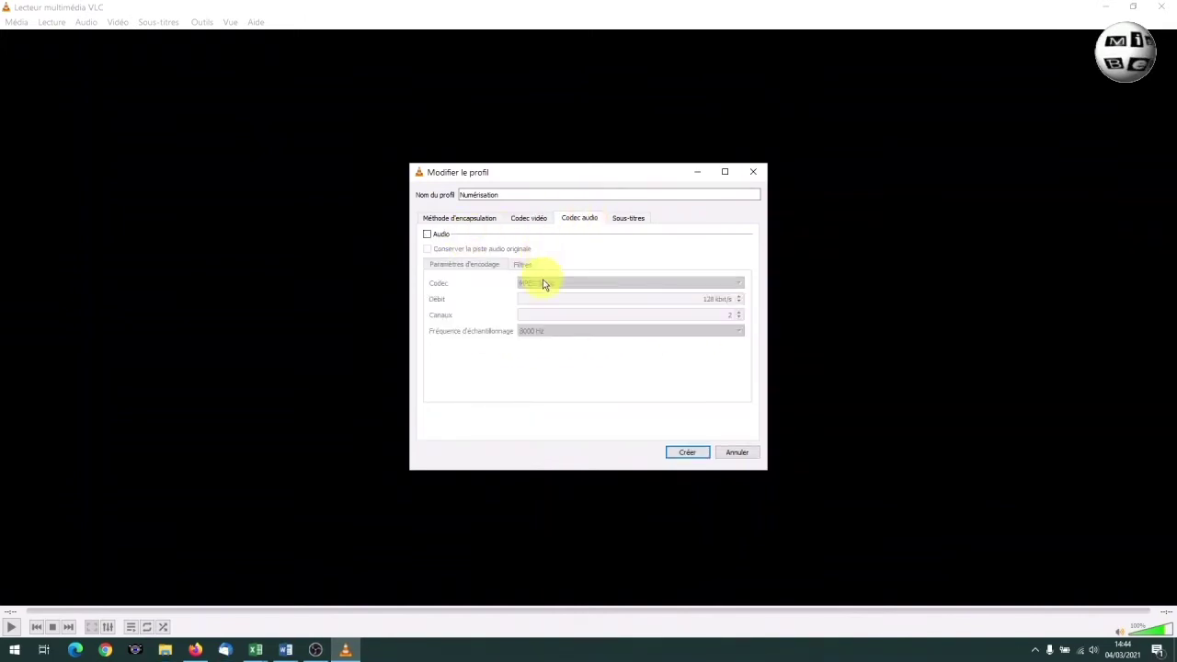
Step: Enable audio in the new profile with a 48000 Hz sampling rate and create the profile
left_click(426, 236)
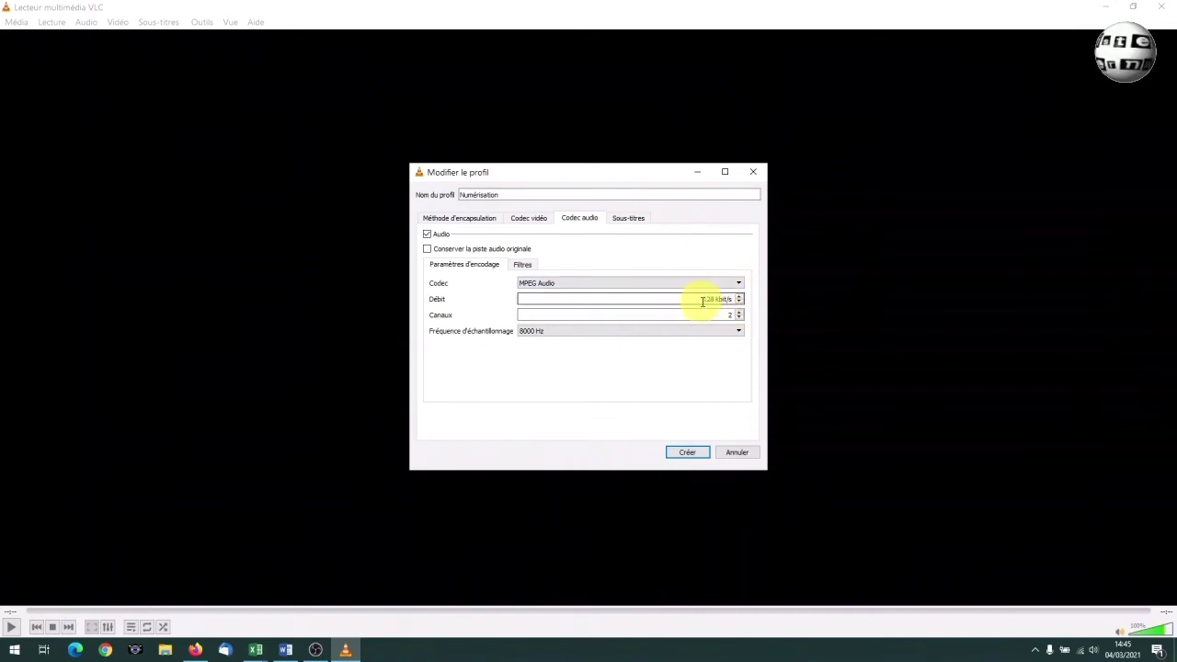
left_click(738, 333)
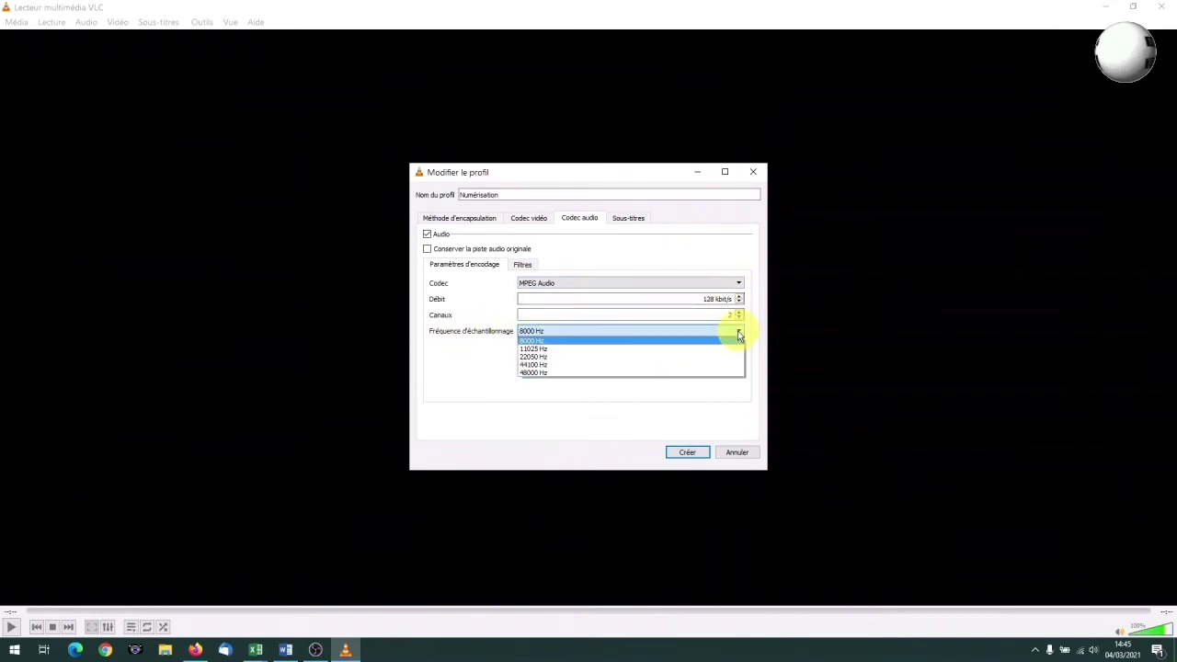
left_click(540, 373)
left_click(689, 455)
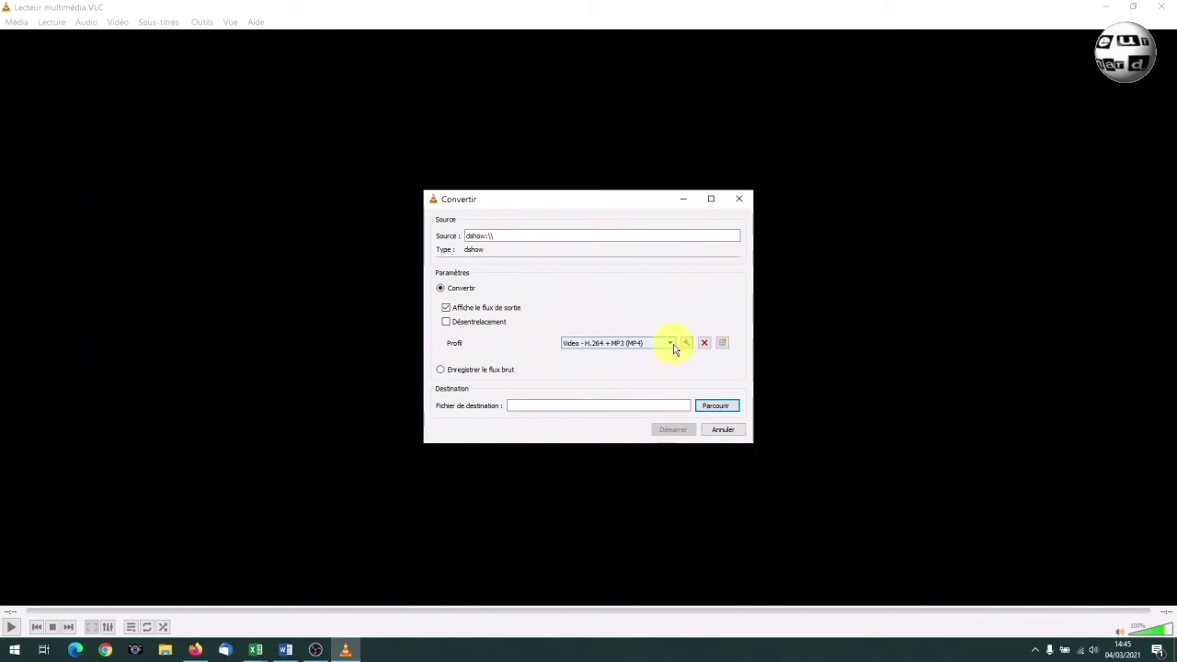
Step: Choose the Numérisation profile for the conversion and review its encapsulation, video and audio settings without changing them
left_click(672, 345)
left_click_drag(671, 368, 670, 407)
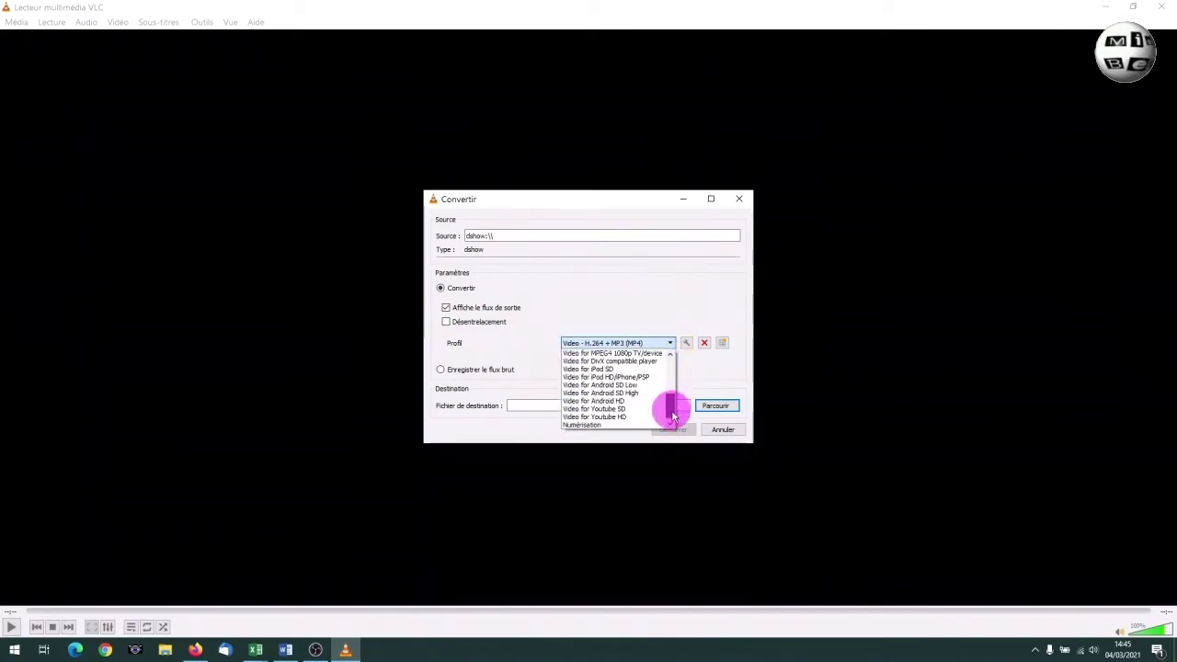
left_click(598, 424)
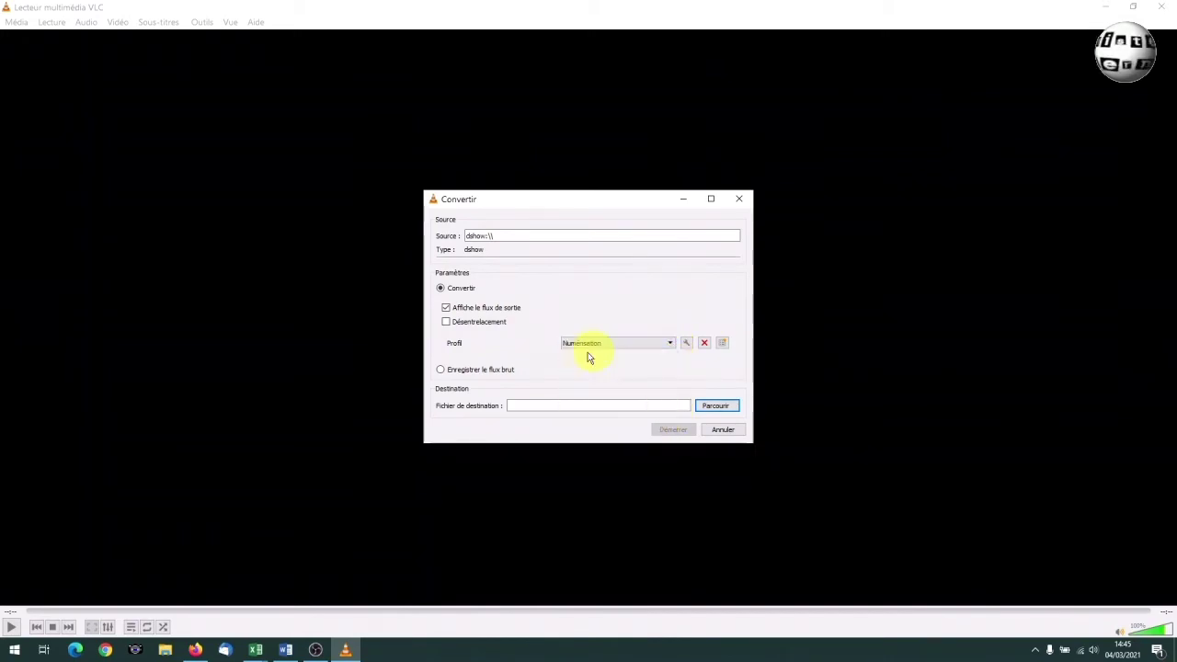
left_click(686, 342)
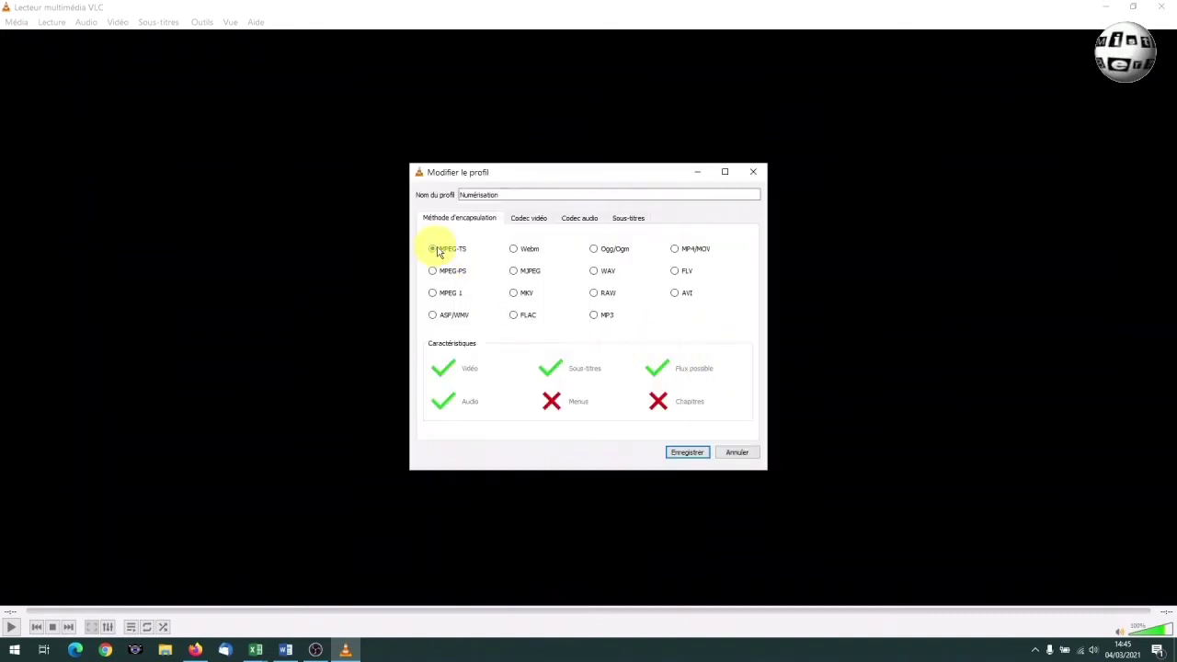
left_click(530, 219)
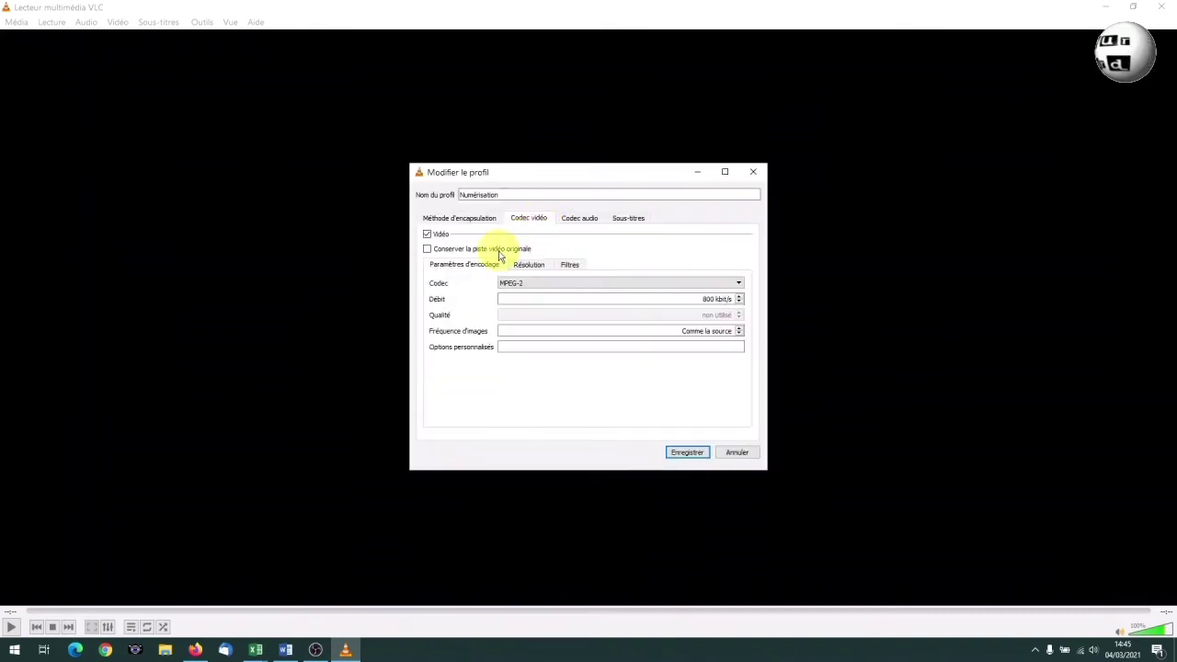
left_click(580, 220)
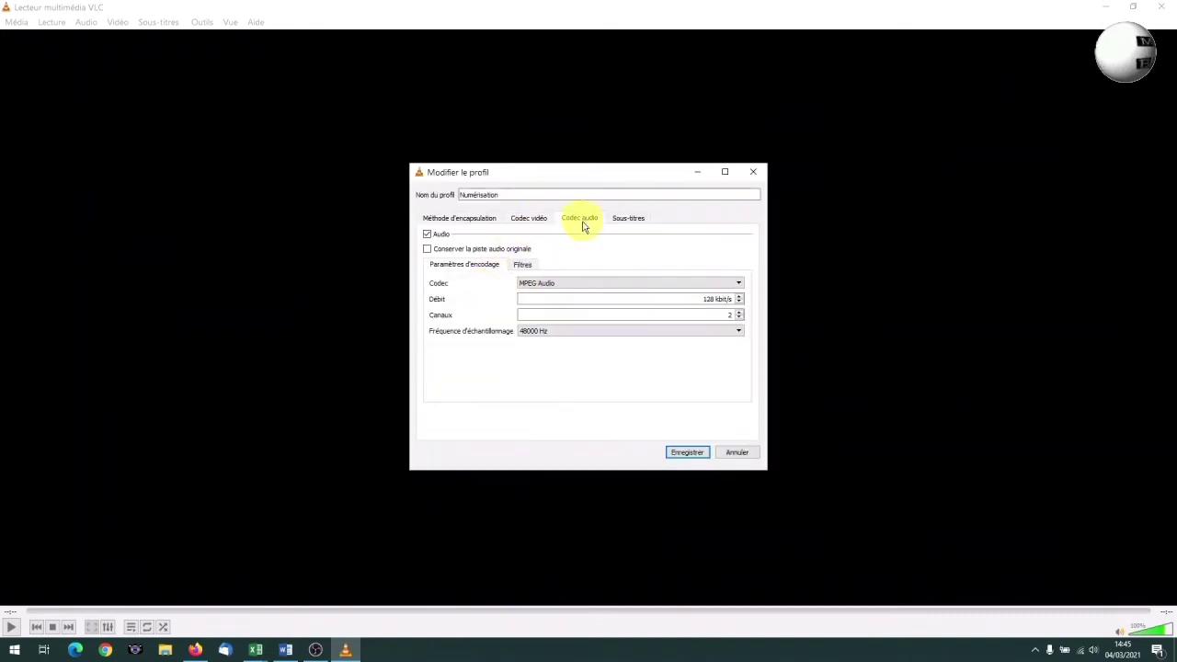
left_click(736, 452)
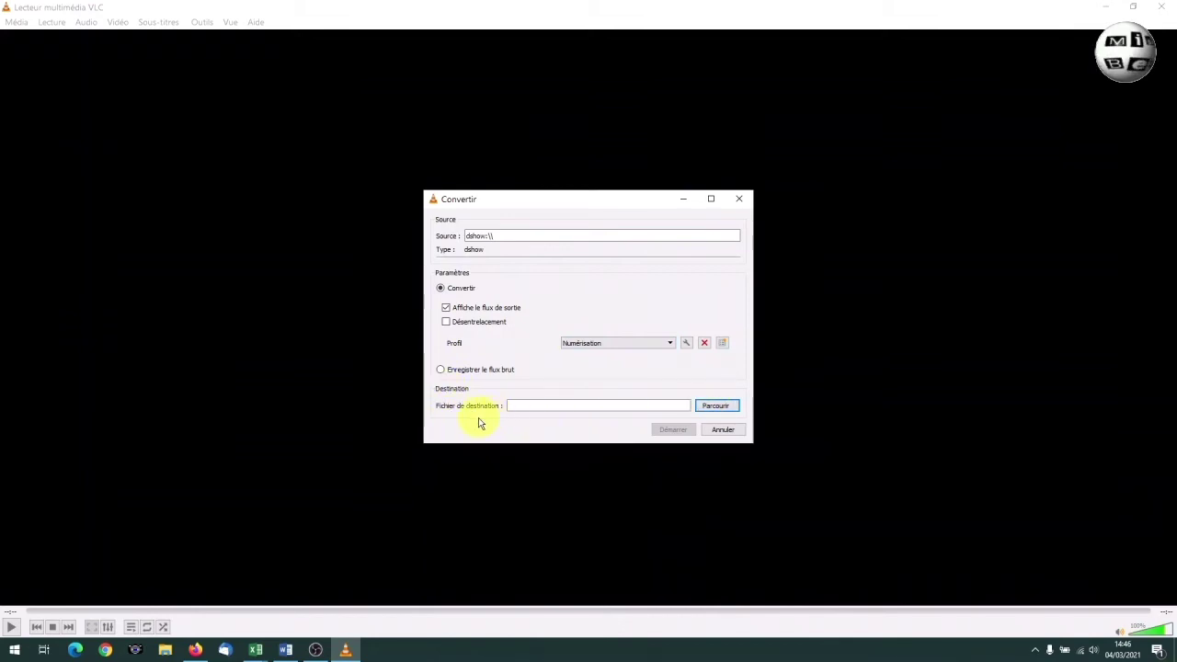
Step: Record the capture stream to GiJoes.ts in the 4-Tutos folder and stop the recording
left_click(718, 405)
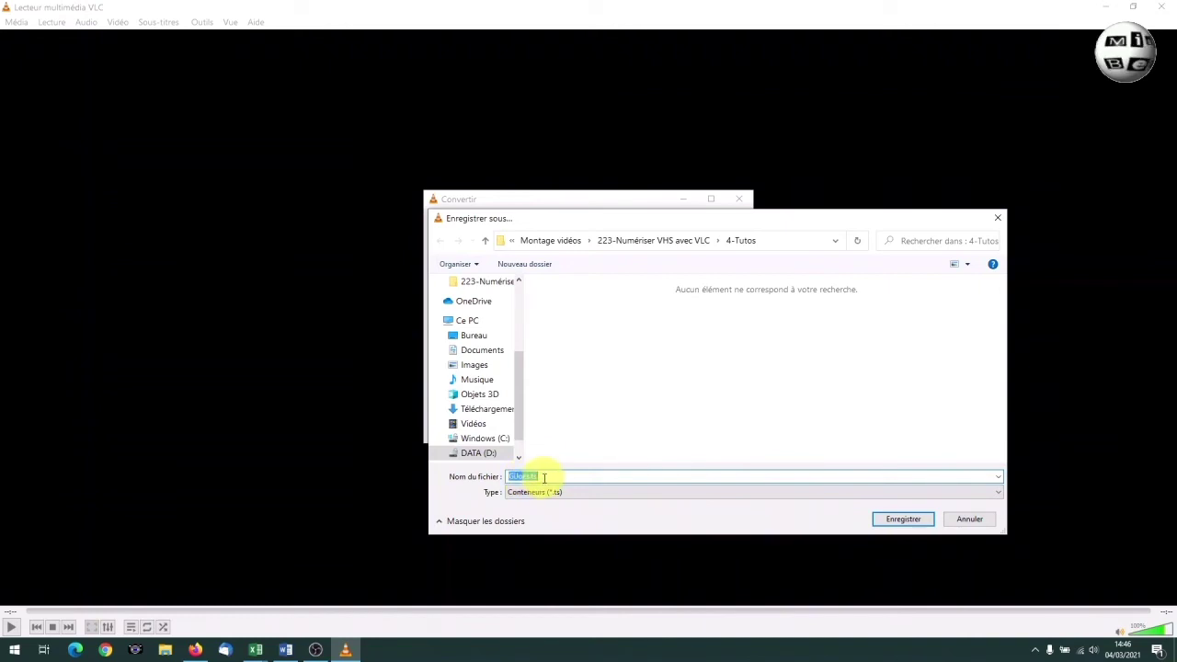
key("Return")
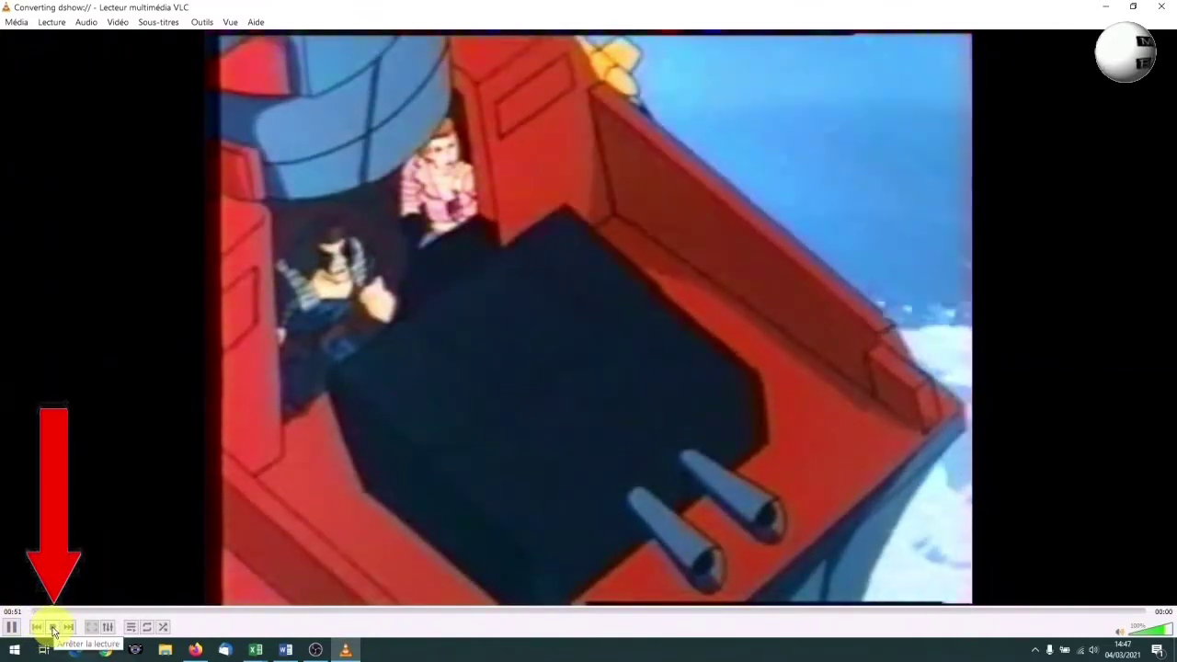
left_click(53, 629)
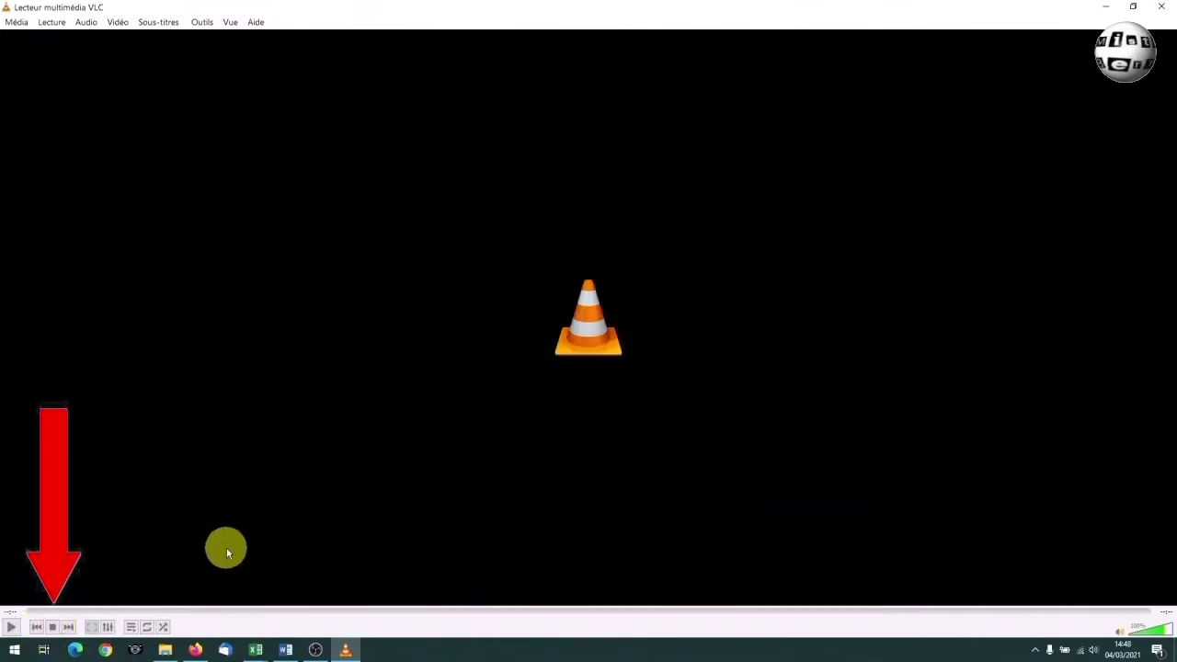
Step: Switch to File Explorer, play GiJoes.ts from the 4-Tutos folder in another video player, and close the player
mouse_move(162, 654)
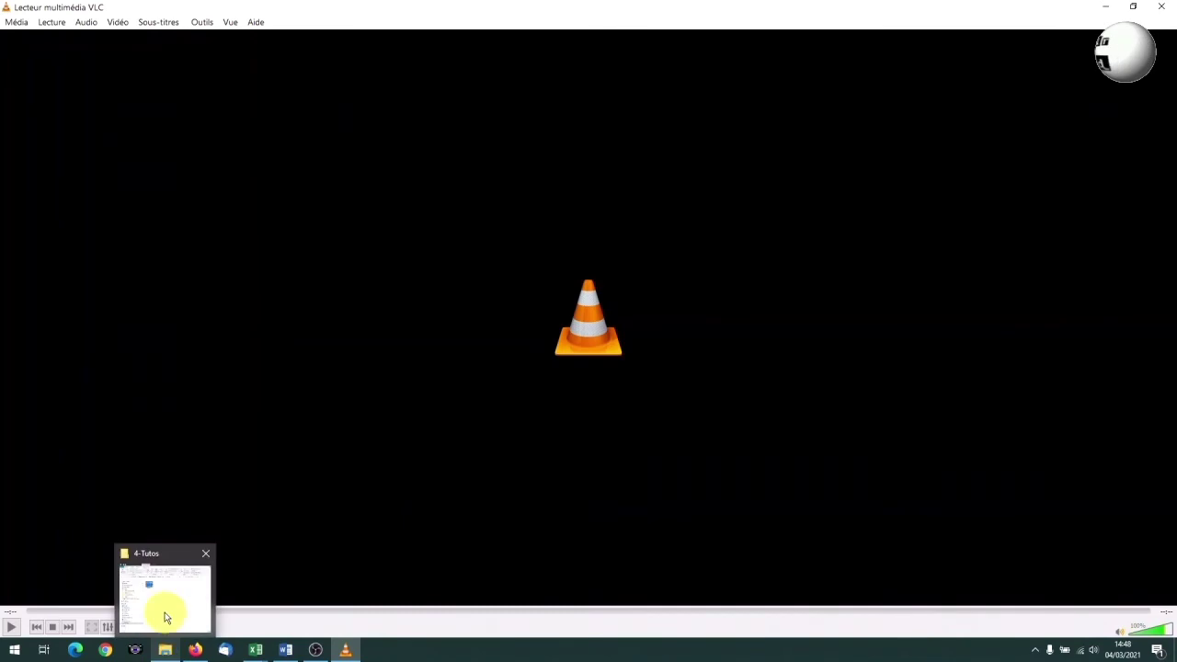
left_click(170, 552)
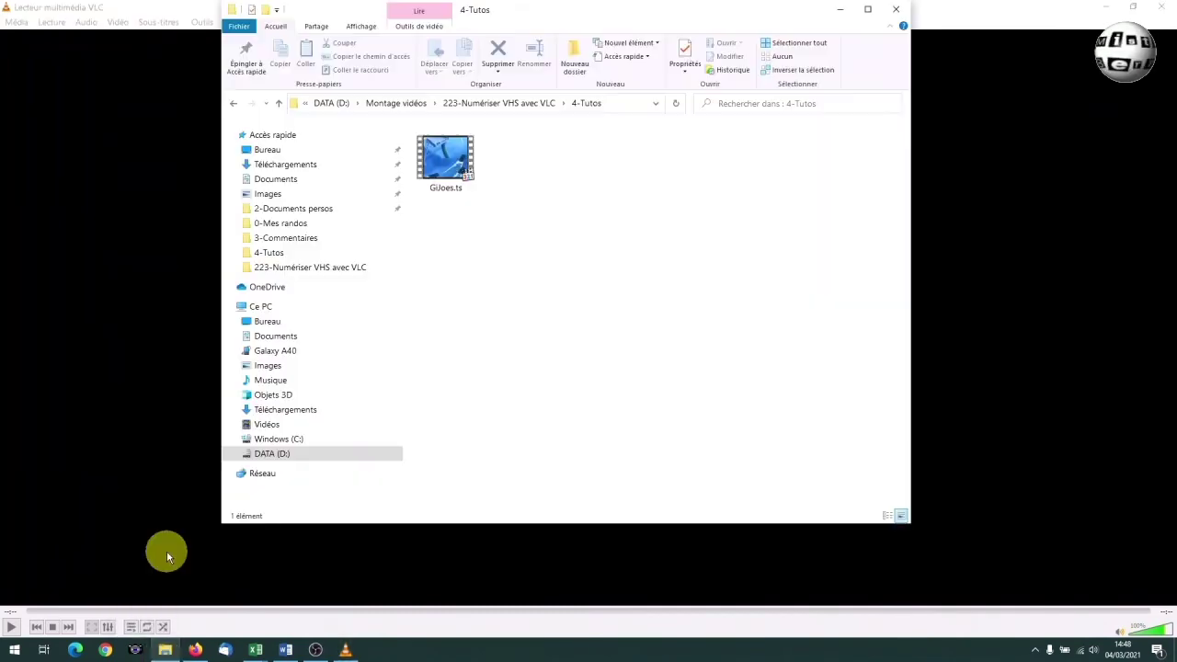
left_click(448, 167)
right_click(446, 169)
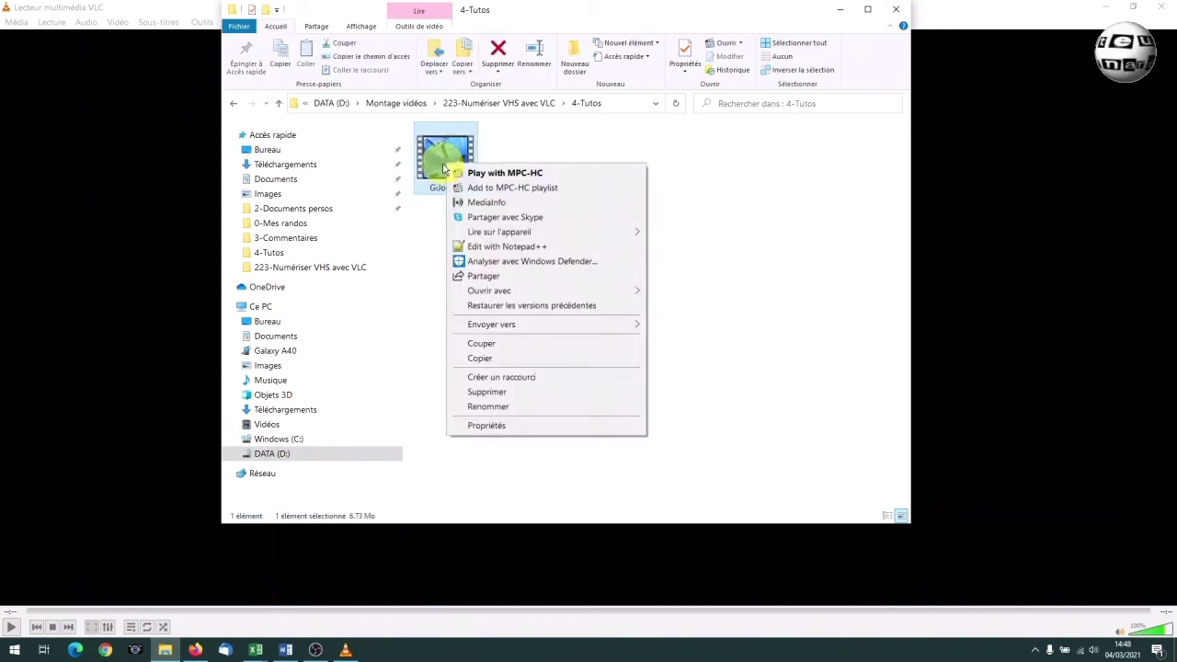
mouse_move(488, 294)
left_click(693, 308)
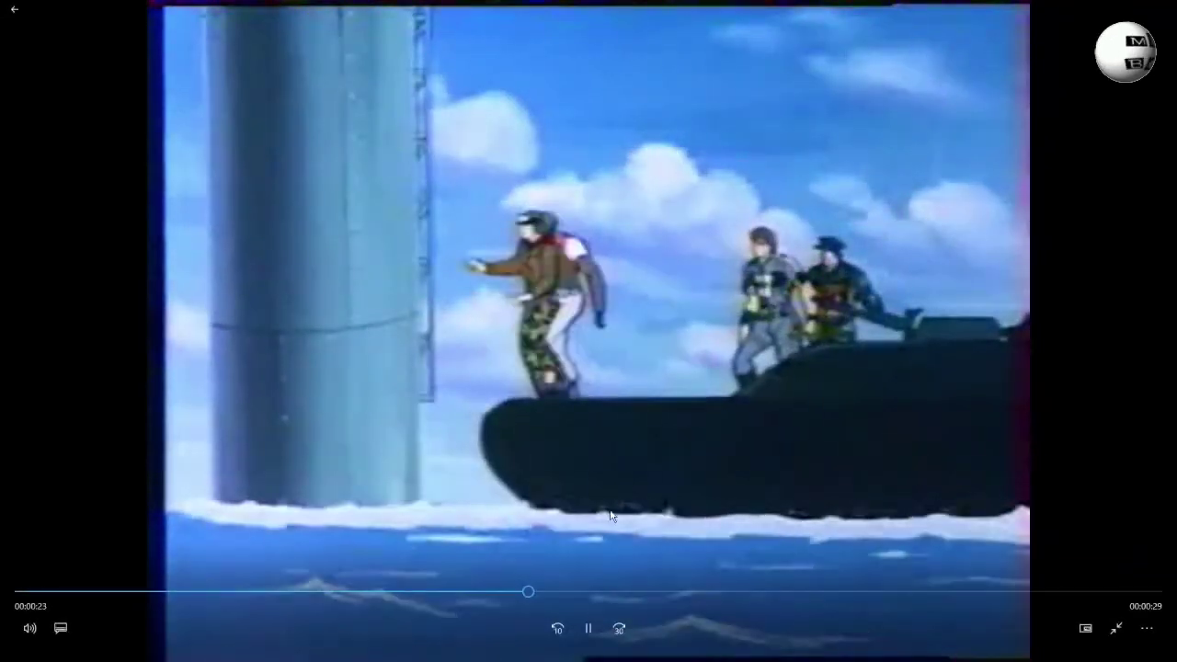
left_click(588, 628)
left_click(1166, 9)
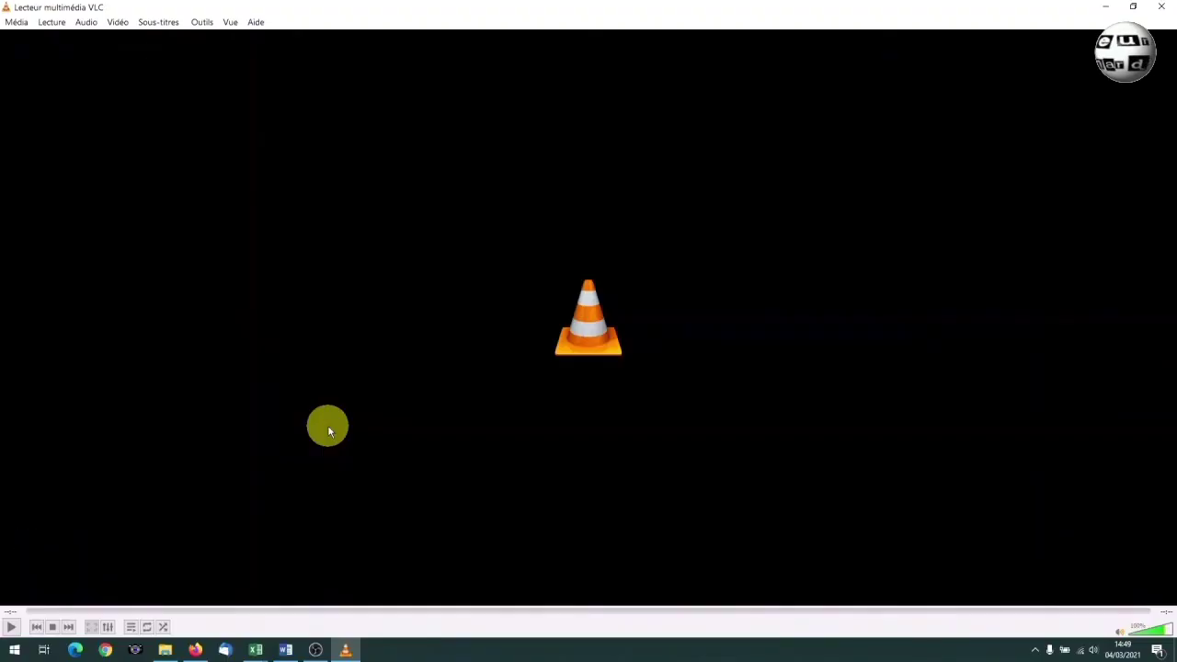